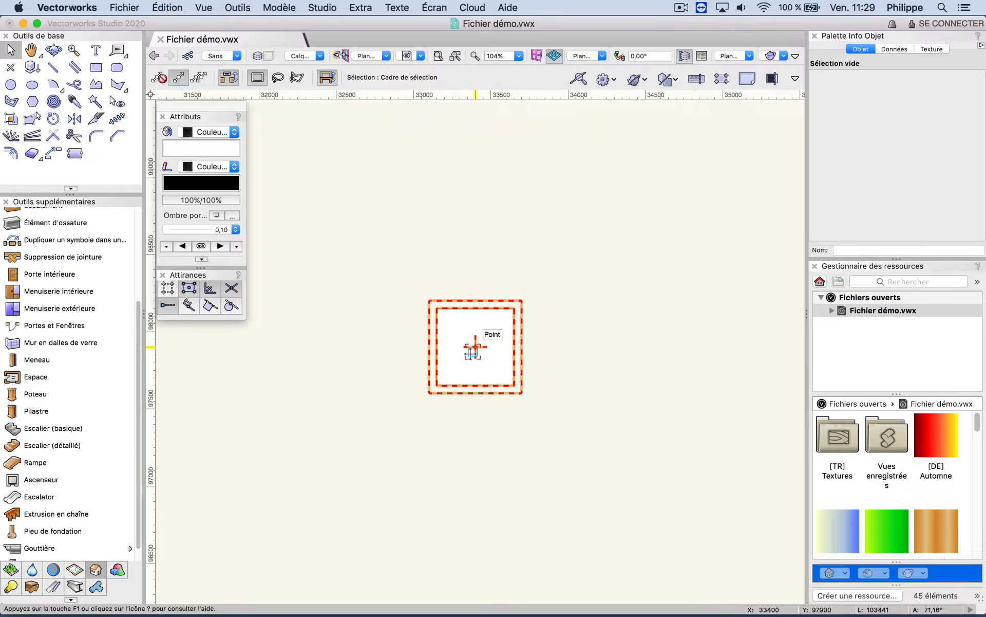
# Select the square column and view it in the Iso droite 3D view.
pyautogui.click(475, 347)
pyautogui.click(601, 57)
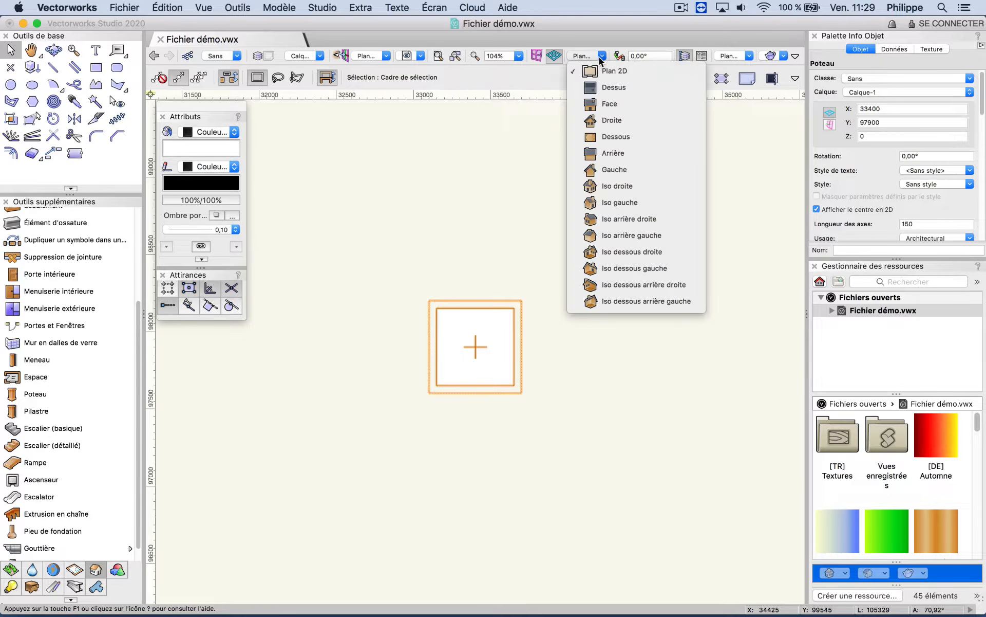
pyautogui.click(626, 186)
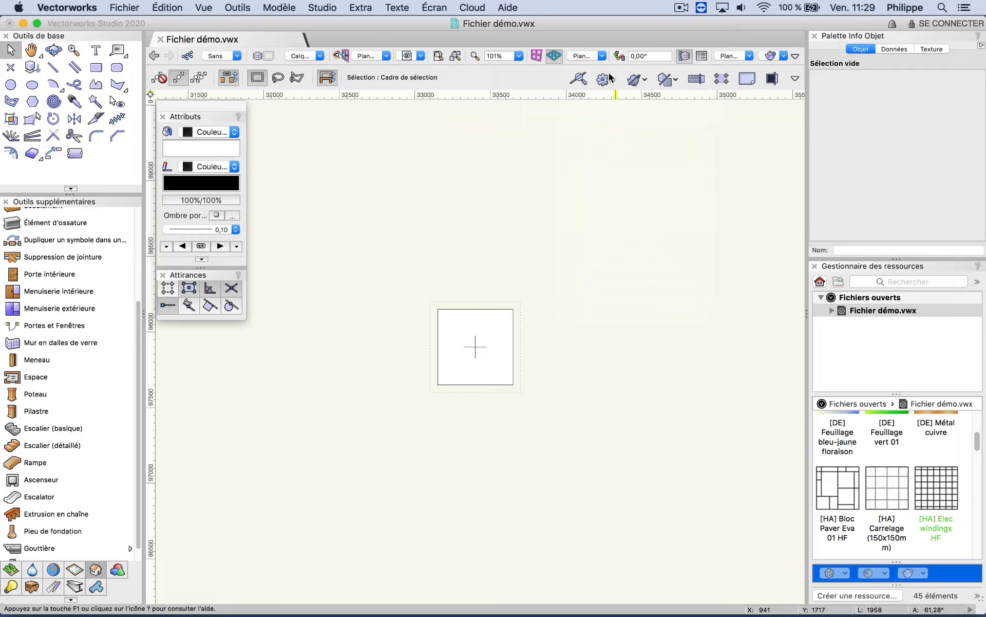
# Undock the resource manager to browse the resources of Fichier démo.vwx, and dock it back in its place.
pyautogui.moveTo(880, 266); pyautogui.dragTo(478, 151)
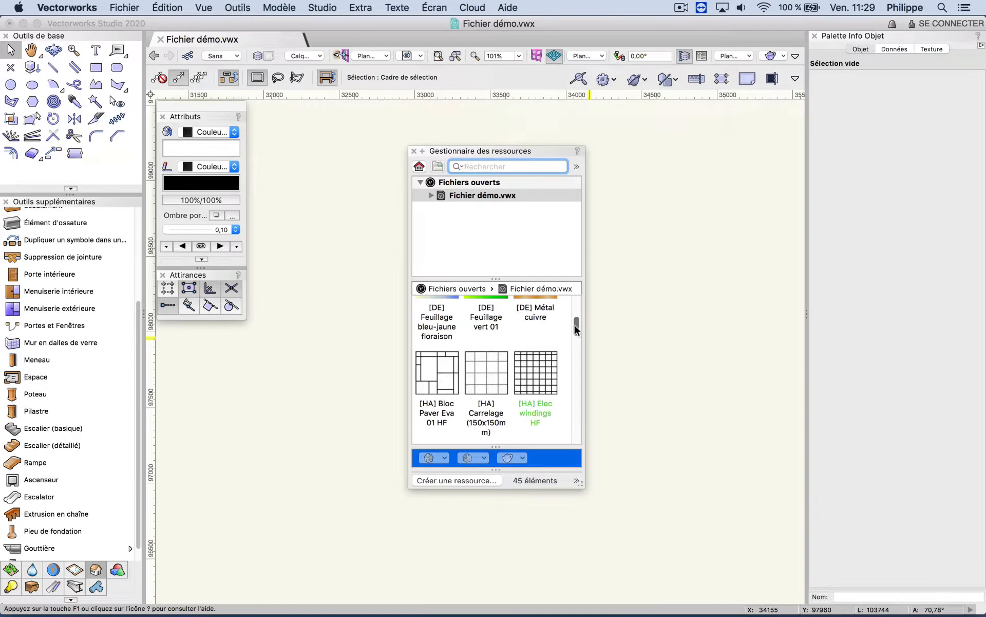
pyautogui.moveTo(576, 329); pyautogui.dragTo(583, 393)
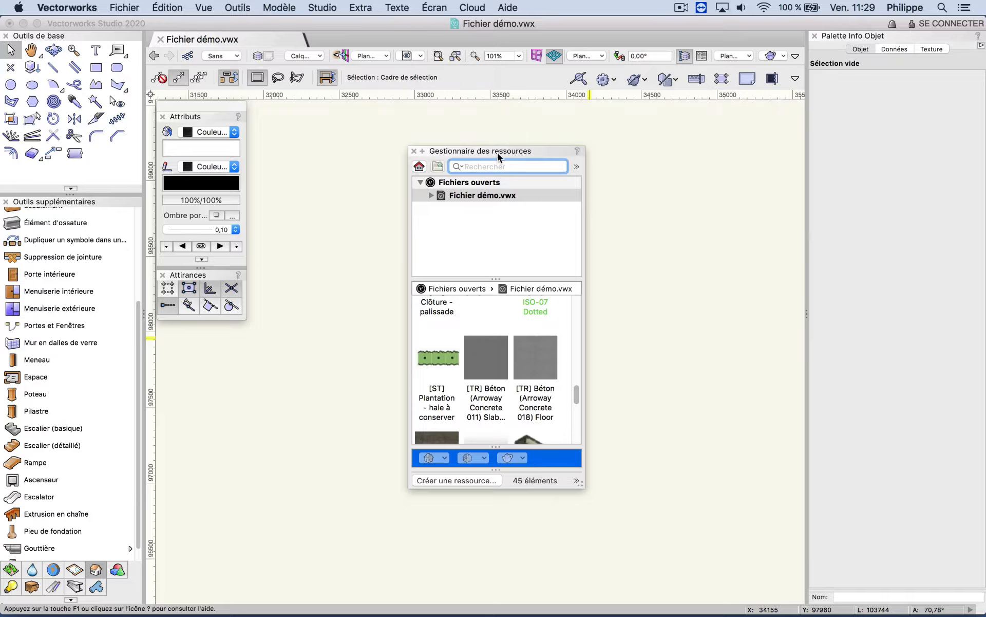
pyautogui.moveTo(498, 152); pyautogui.dragTo(898, 605)
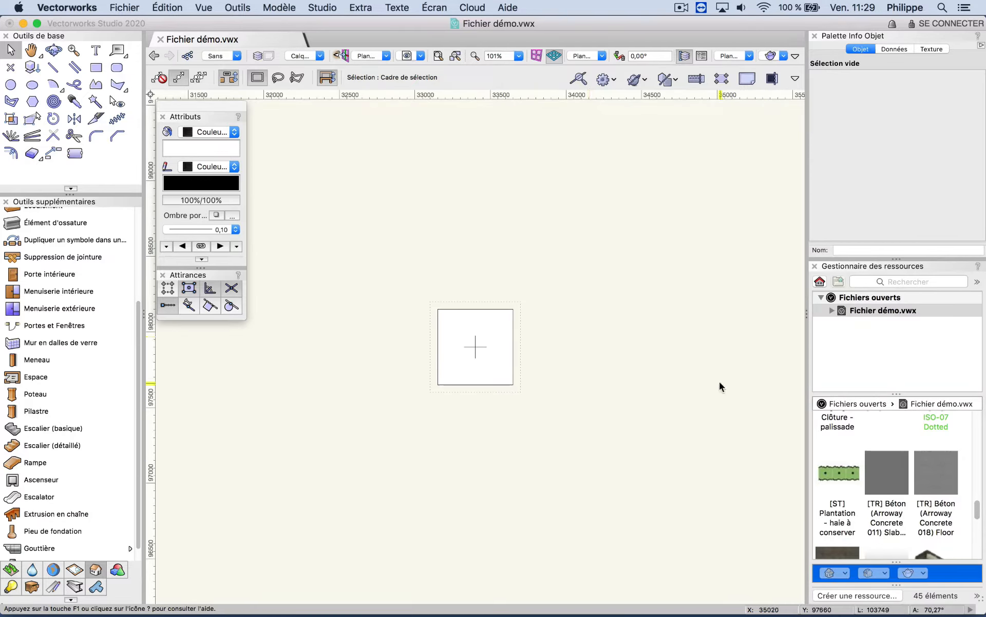
# Draw a straight basic stair about 1 m wide and about 1970 mm long near the page centre.
pyautogui.click(439, 55)
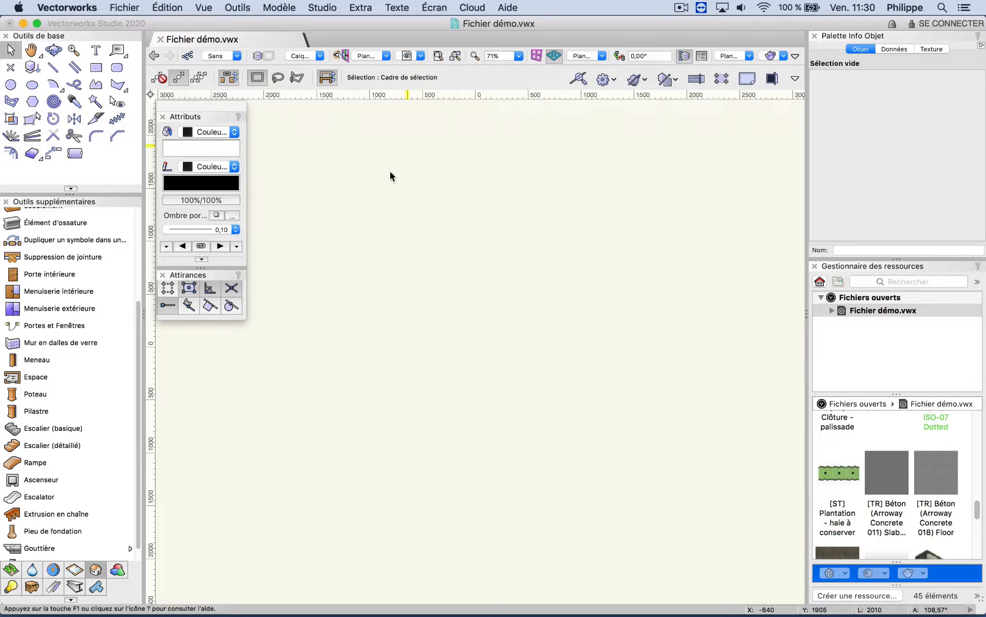
pyautogui.click(61, 428)
pyautogui.click(420, 177)
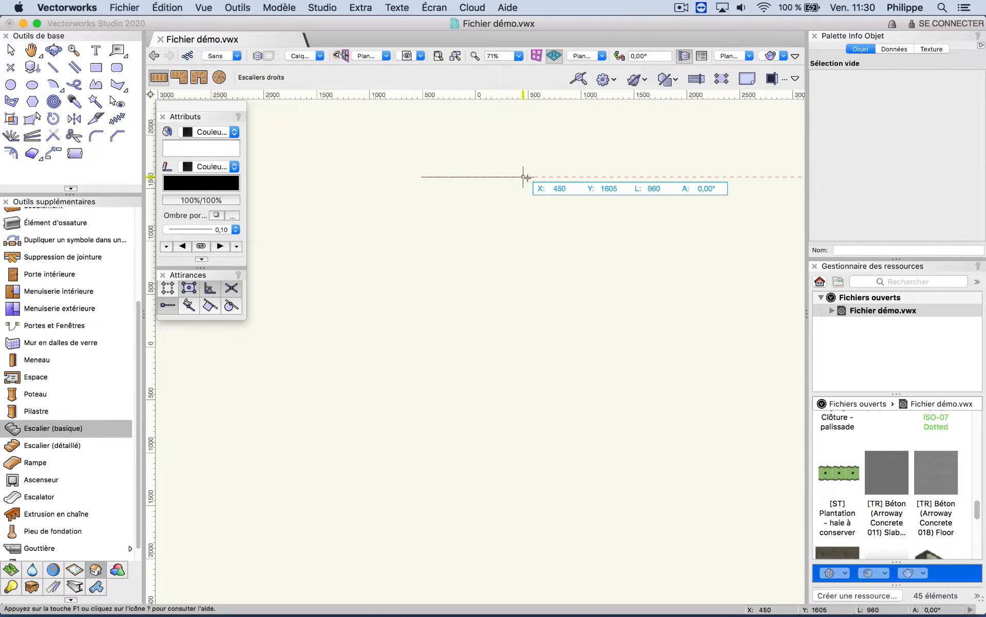
pyautogui.click(532, 177)
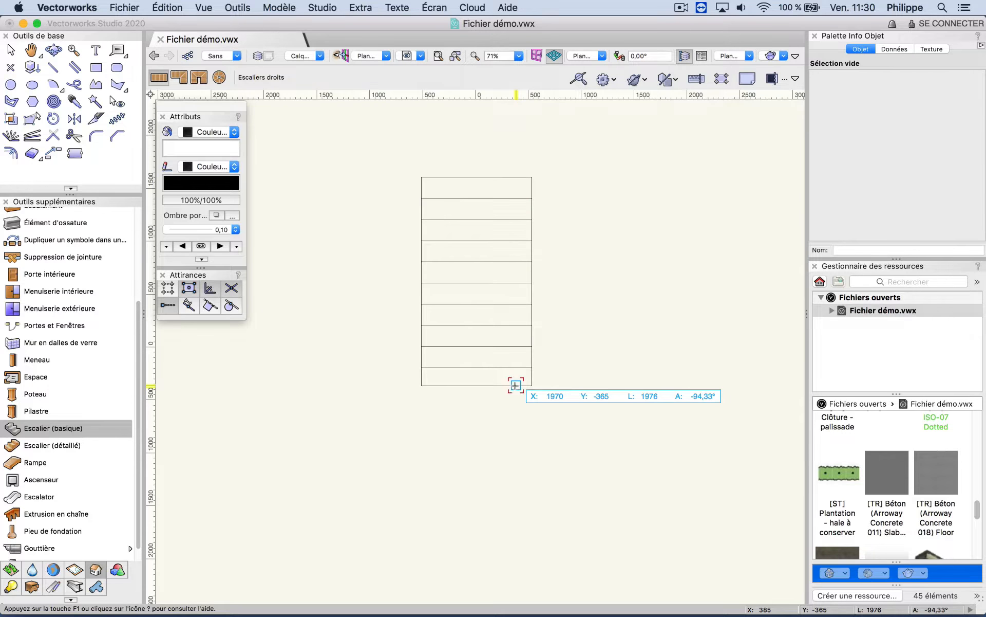
pyautogui.click(516, 385)
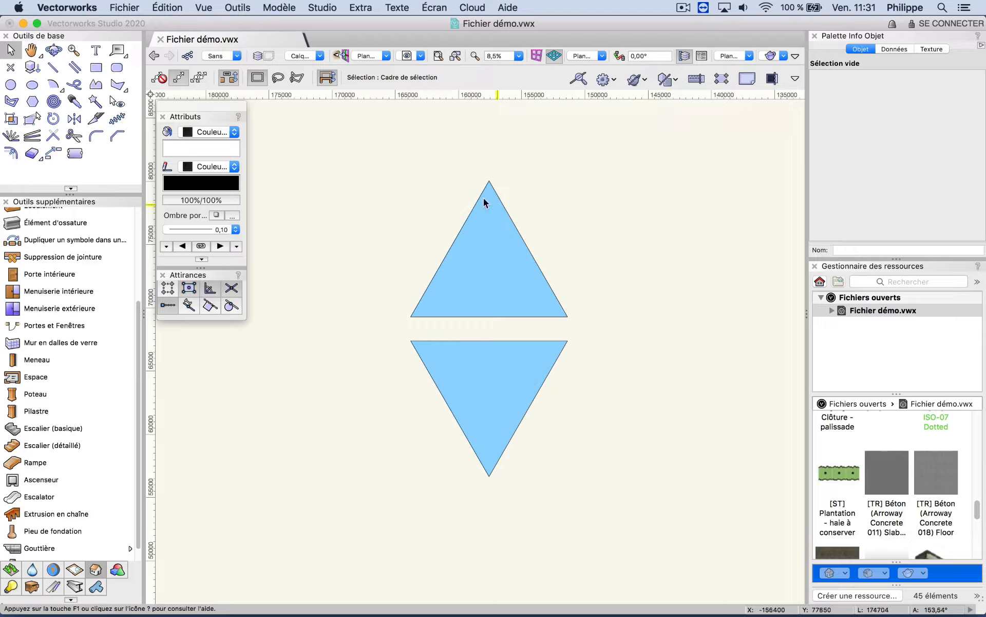
# Group the two blue triangles and shift the group horizontally to the right by about 800 mm.
pyautogui.moveTo(354, 150); pyautogui.dragTo(637, 505)
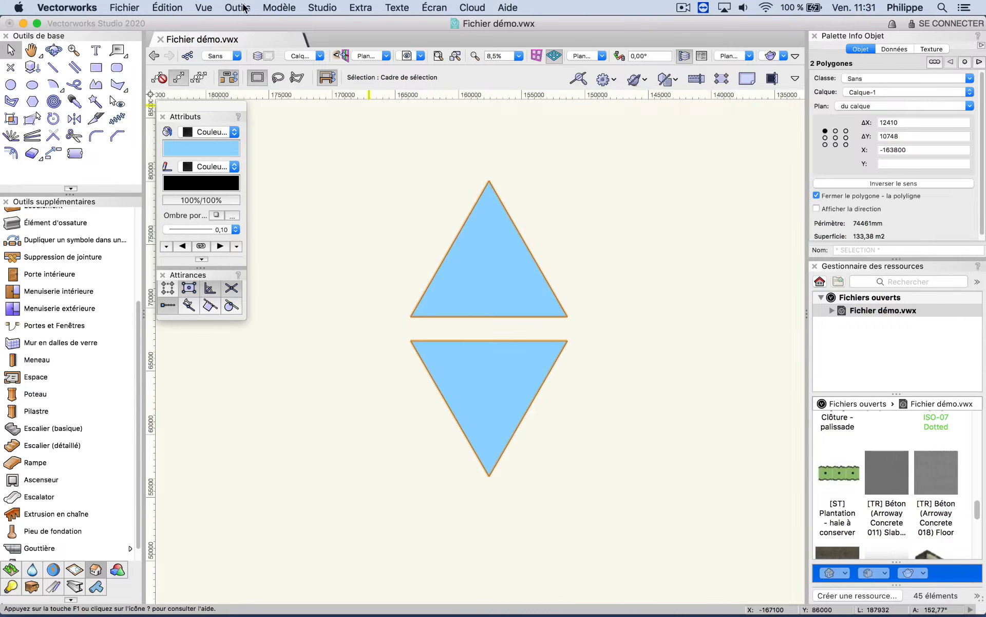
pyautogui.click(241, 8)
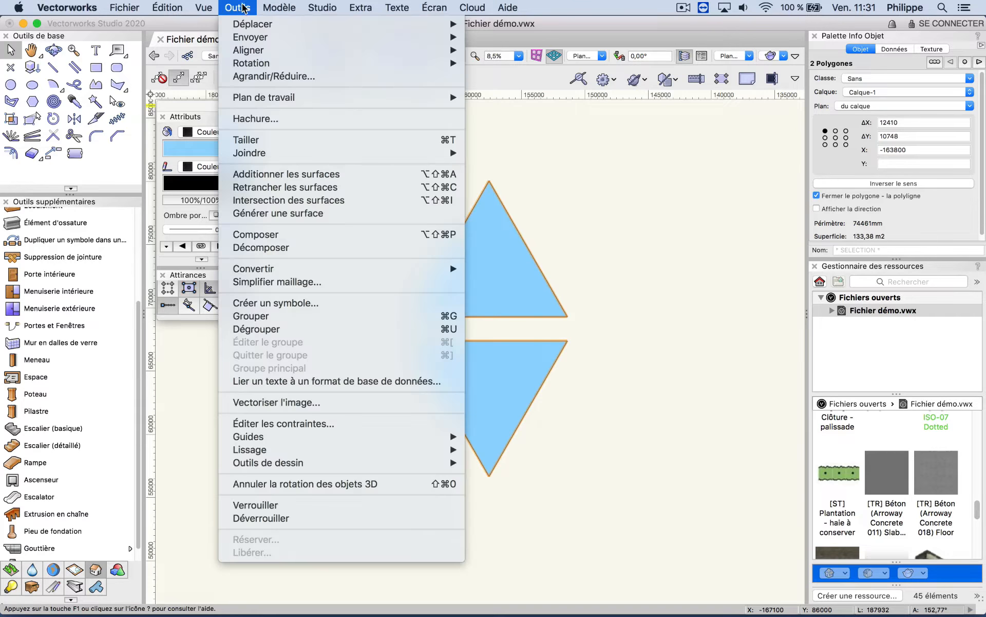
pyautogui.click(289, 316)
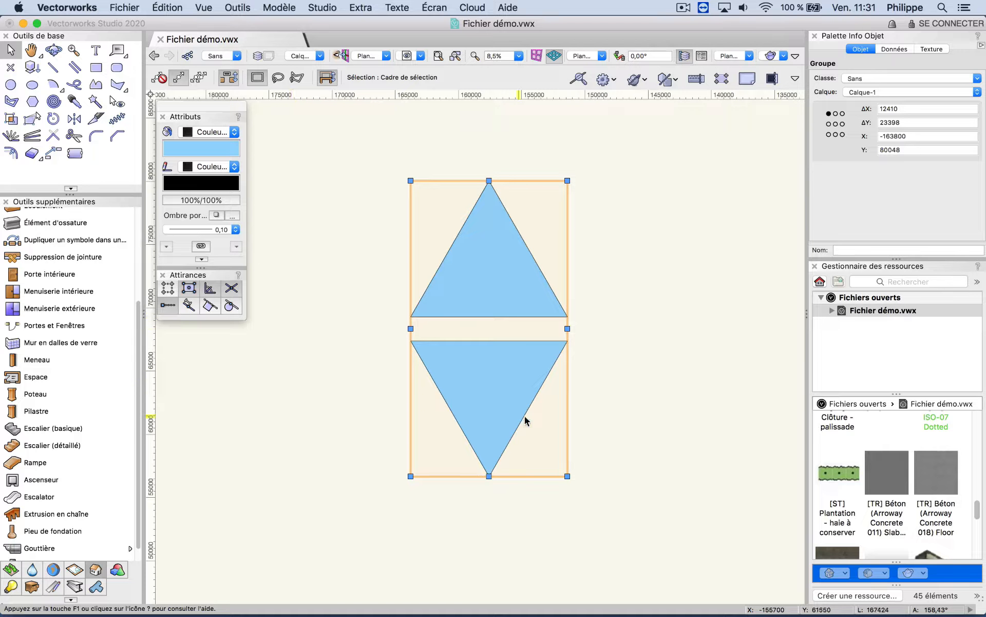
pyautogui.moveTo(478, 316)
pyautogui.mouseDown()
pyautogui.moveTo(650, 316)
pyautogui.moveTo(326, 315)
pyautogui.moveTo(673, 317)
pyautogui.moveTo(489, 318)
pyautogui.mouseUp()
pyautogui.click(671, 321)
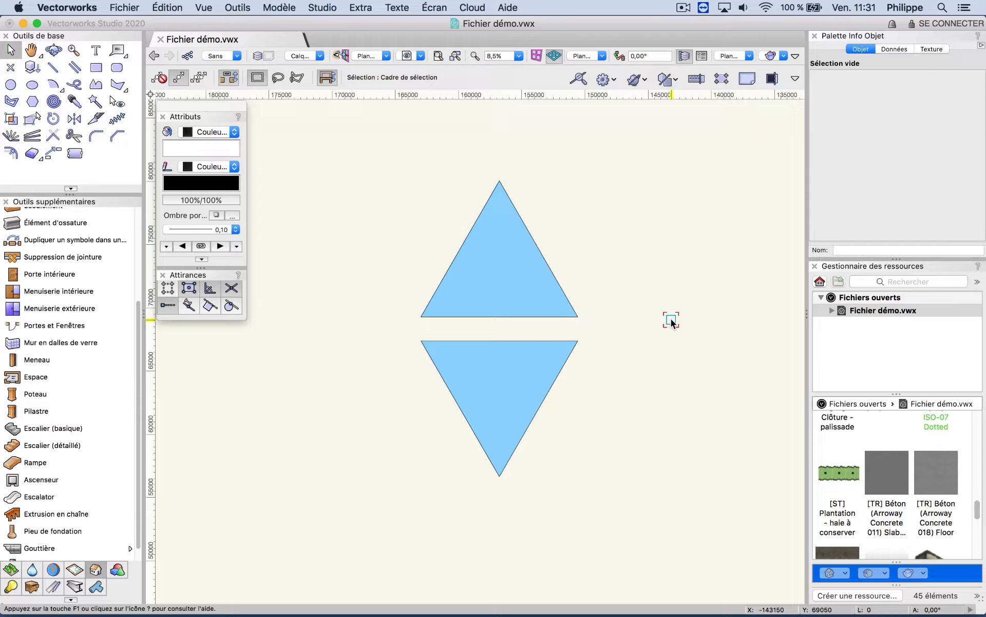
# Enter the triangle group, select its upper and lower triangles individually, and exit the group.
pyautogui.doubleClick(527, 278)
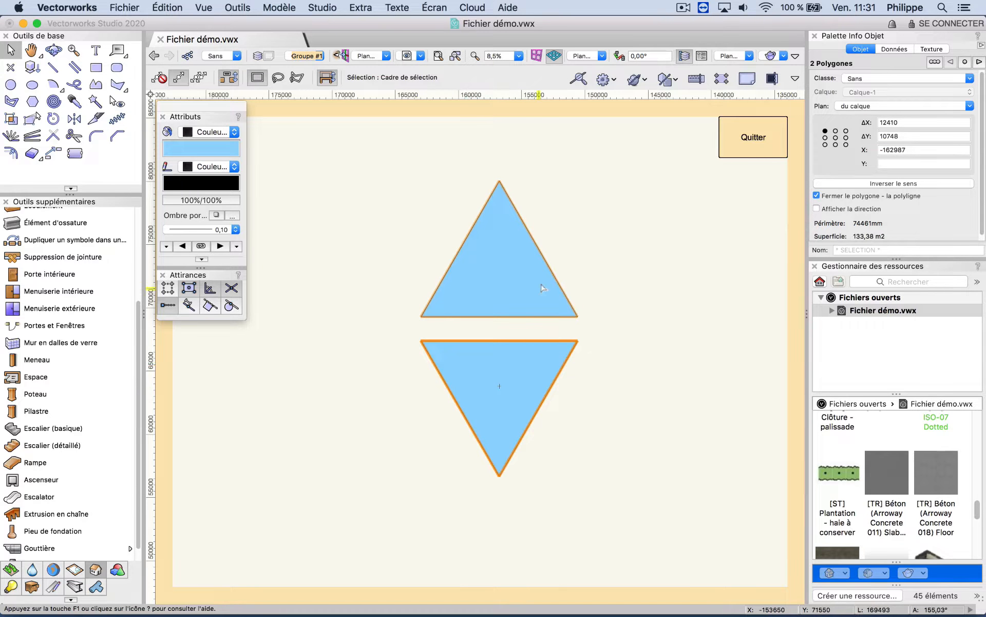
pyautogui.click(579, 239)
pyautogui.click(519, 272)
pyautogui.click(514, 345)
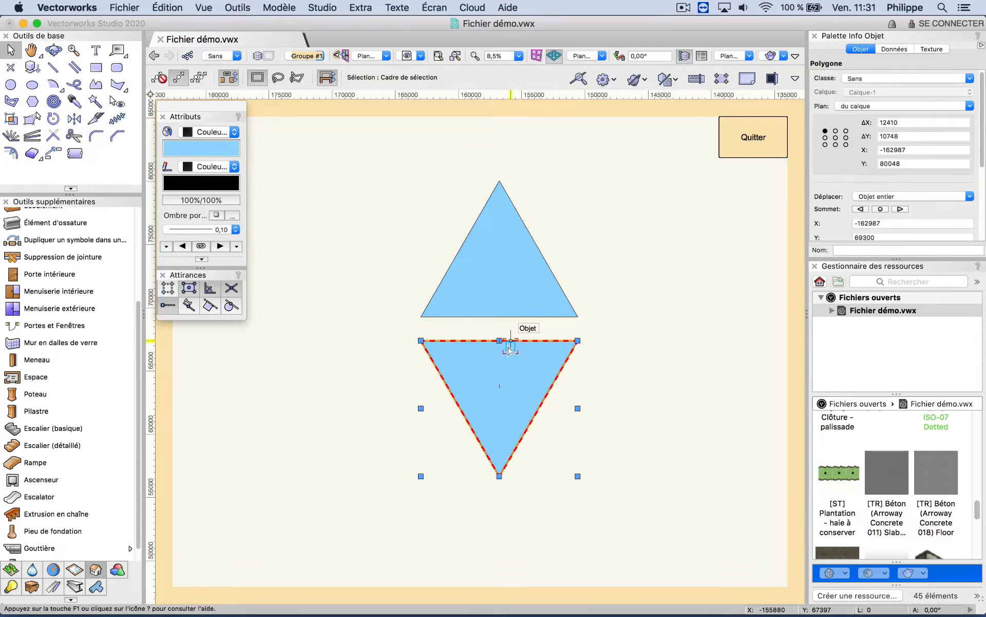
pyautogui.click(759, 133)
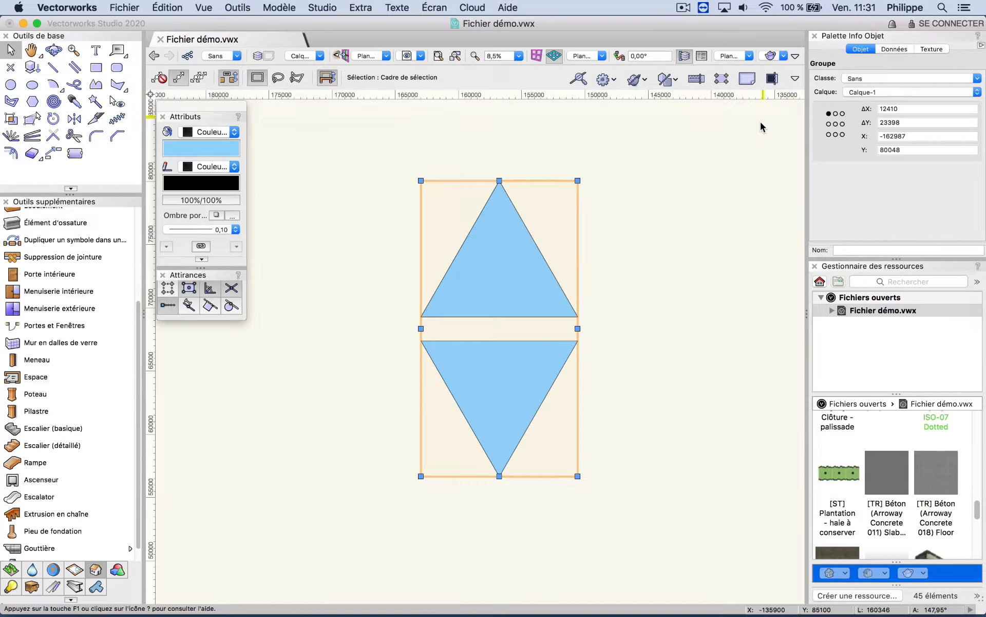
# Reopen the triangle group with the Éditer command, clear the selection inside it, and return to the drawing.
pyautogui.rightClick(494, 218)
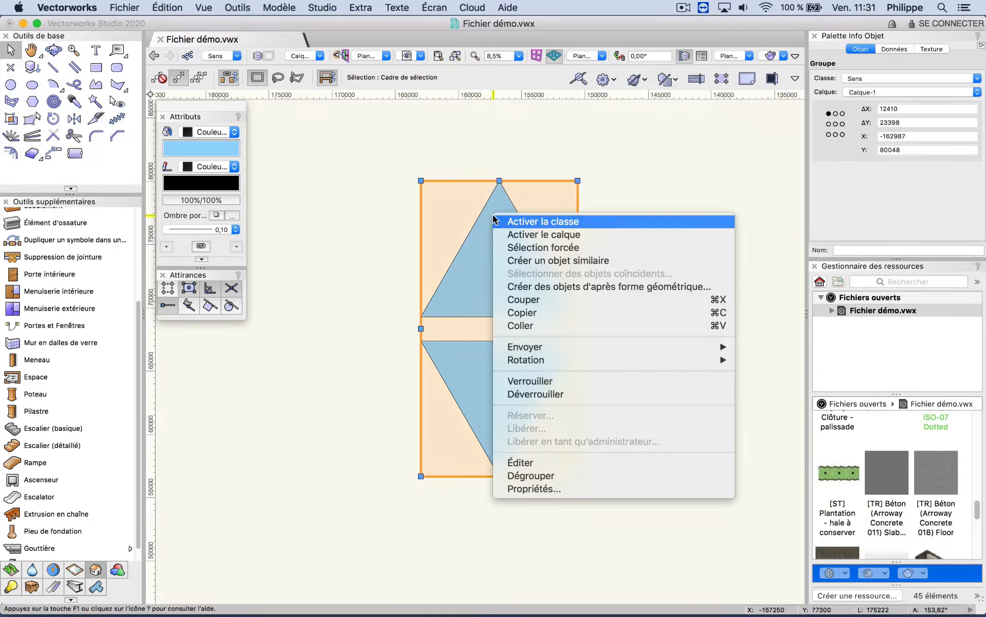
pyautogui.click(557, 462)
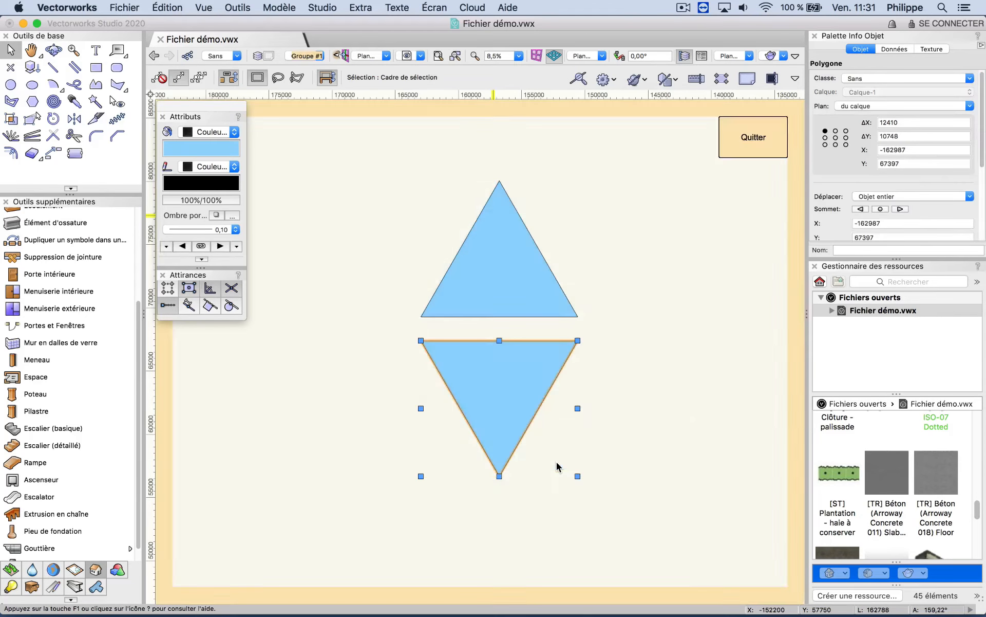
pyautogui.click(625, 462)
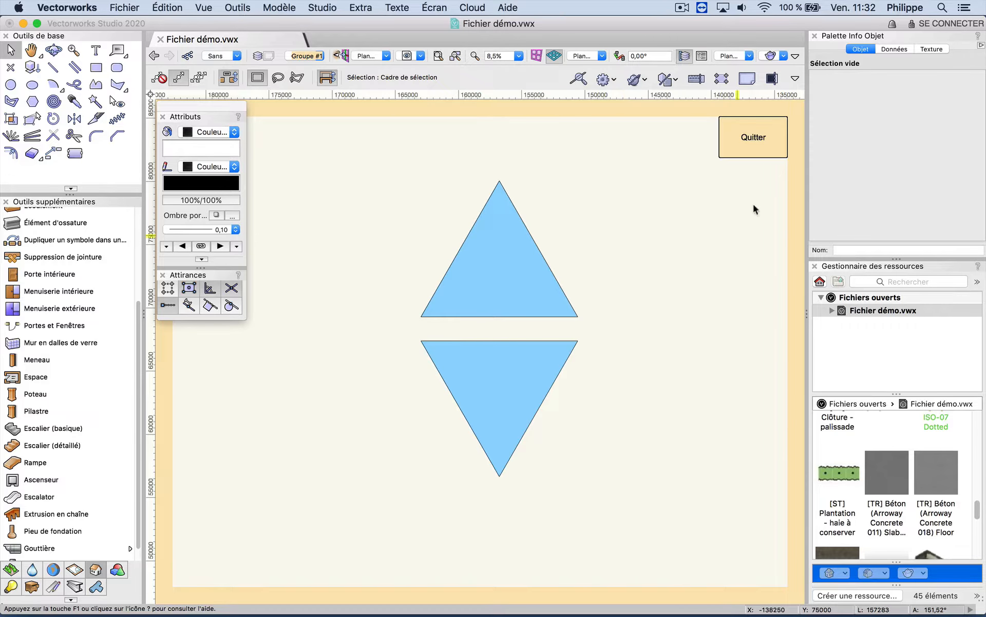
pyautogui.click(781, 143)
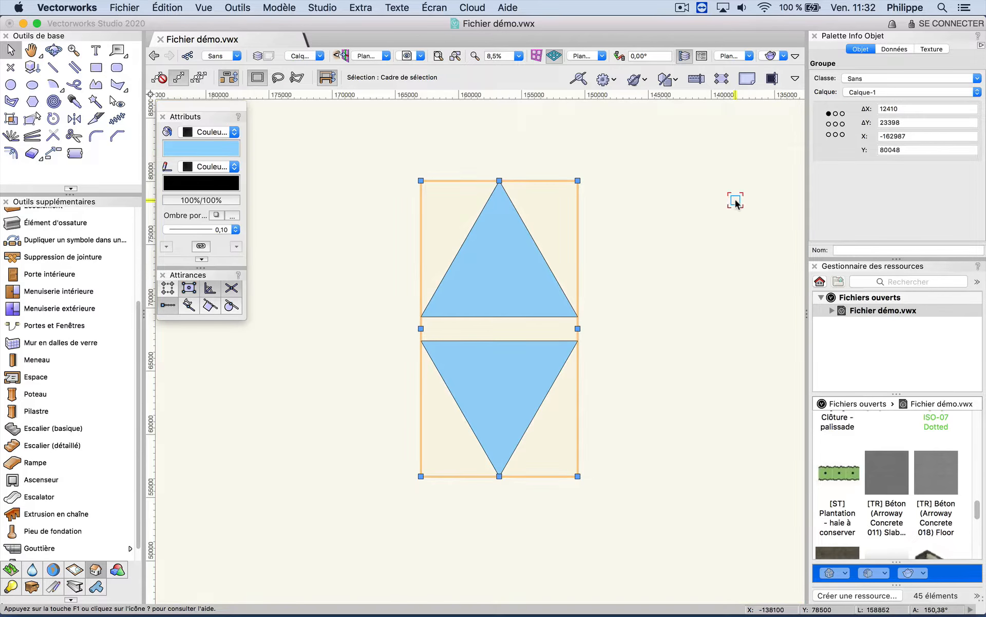
pyautogui.click(735, 201)
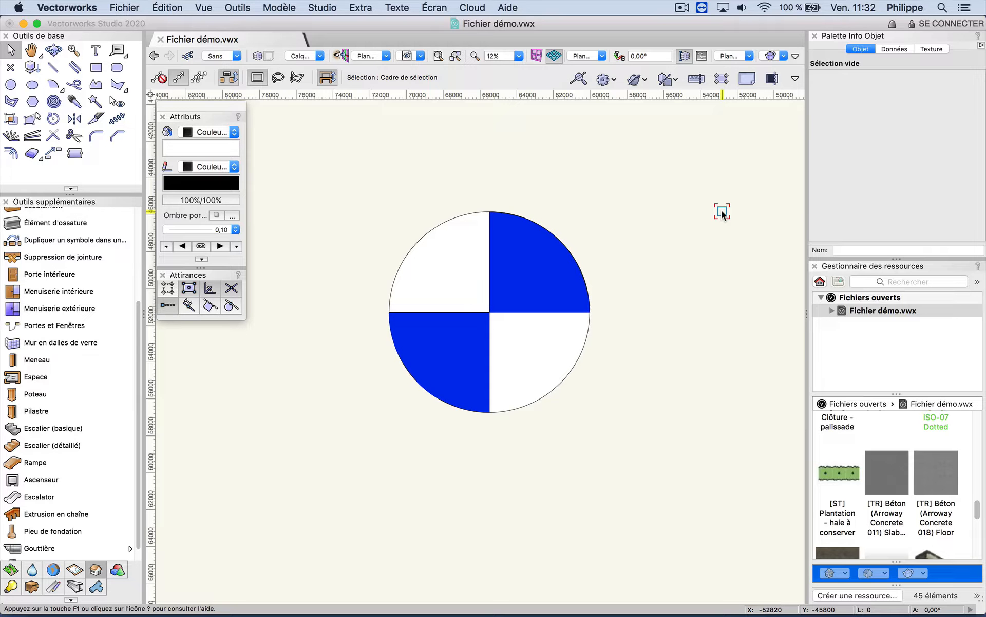
# Create the symbol Symbole-1 from the blue-and-white circle's five objects, in real units, with its insertion point at the circle's centre.
pyautogui.moveTo(335, 163); pyautogui.dragTo(633, 464)
pyautogui.click(237, 7)
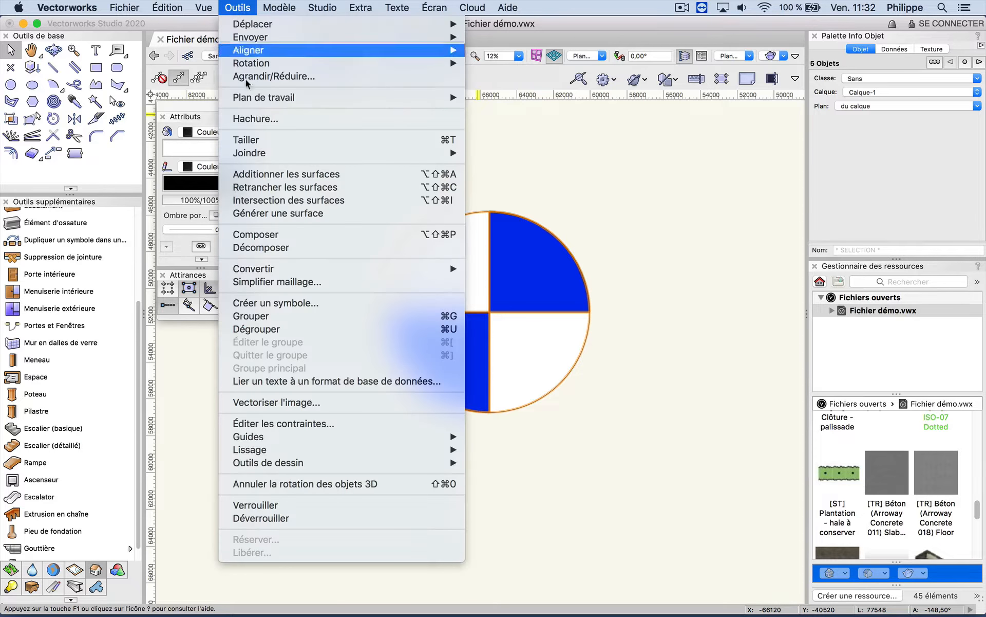
pyautogui.click(416, 303)
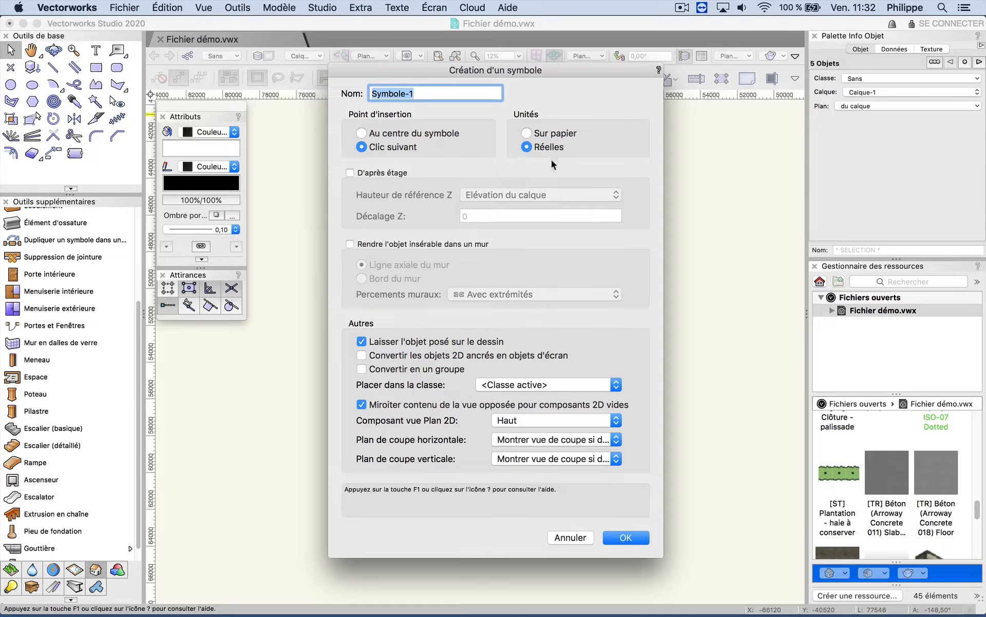
pyautogui.click(350, 244)
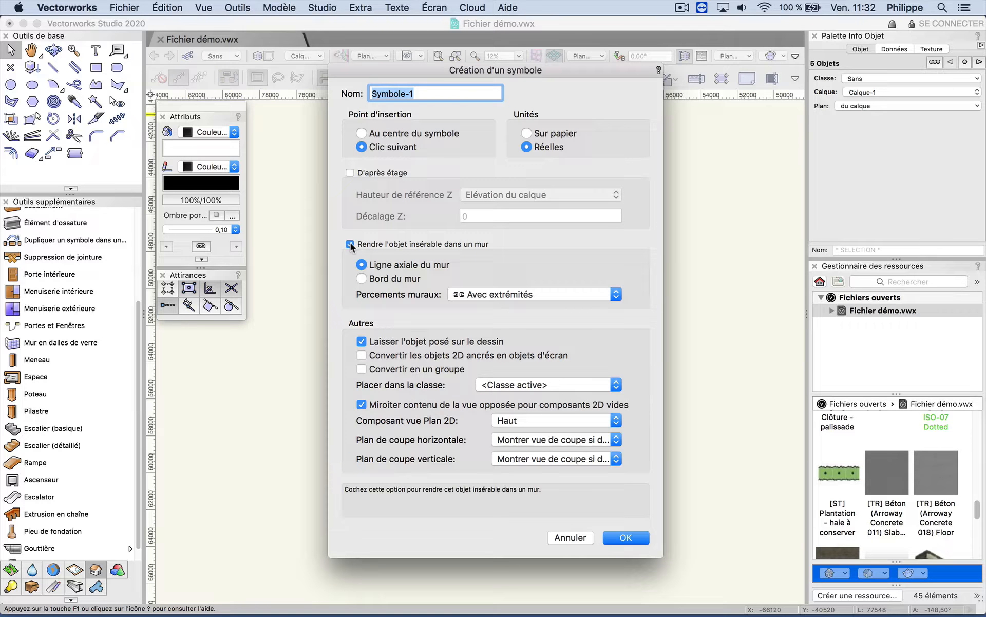
pyautogui.click(350, 245)
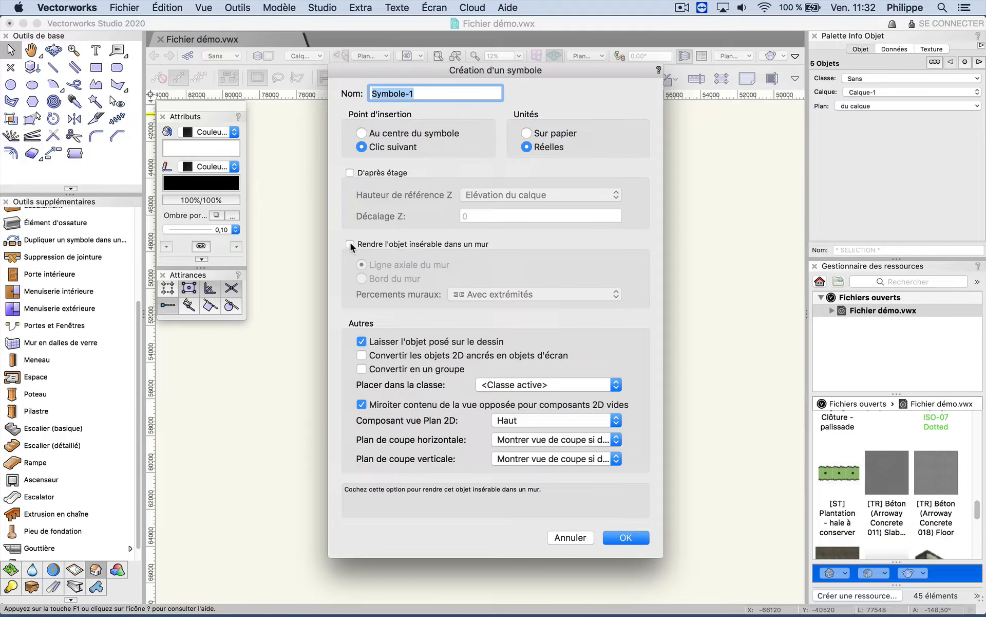
pyautogui.click(628, 540)
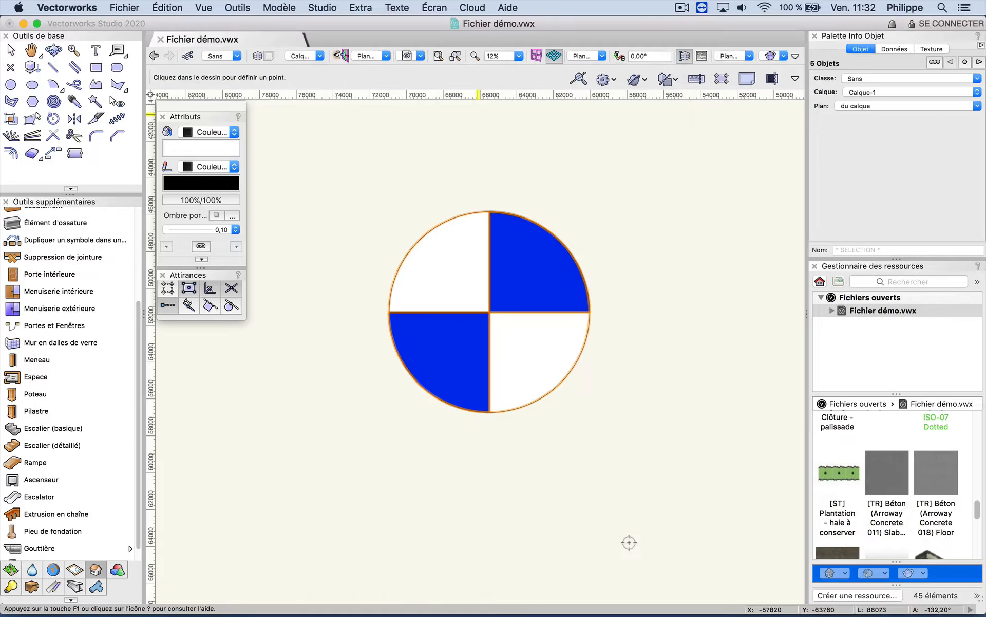
pyautogui.click(489, 312)
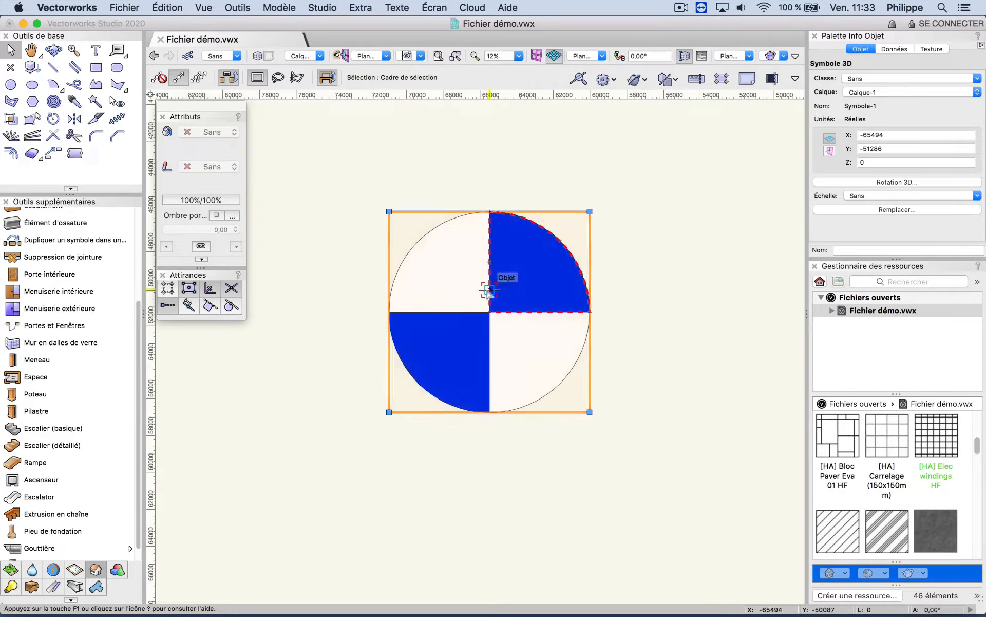
# Open the circle symbol's editing options to examine its editable parts, cancel without editing, and deselect the symbol.
pyautogui.doubleClick(489, 289)
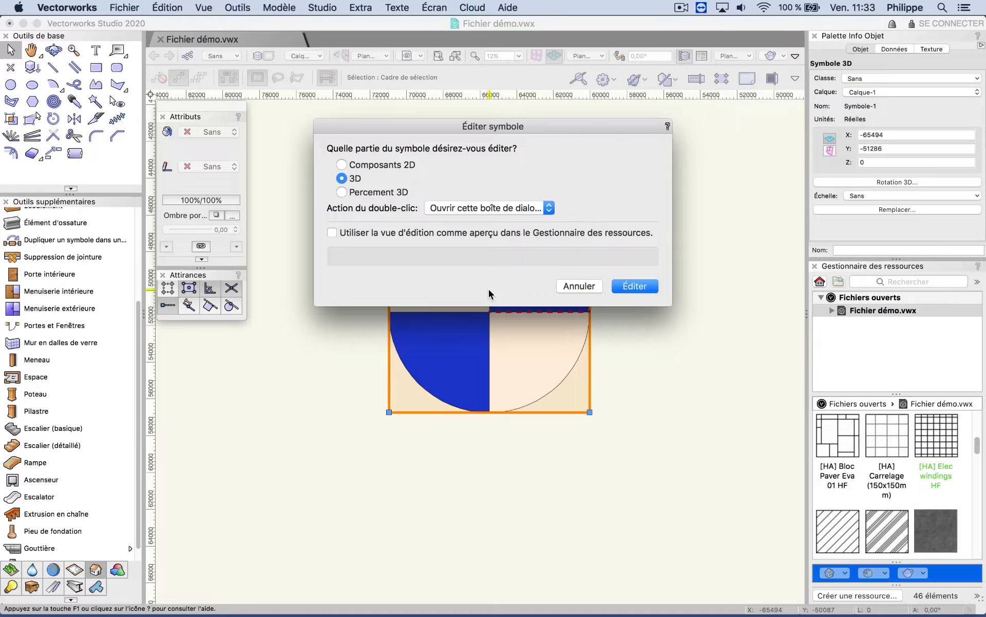
pyautogui.click(579, 286)
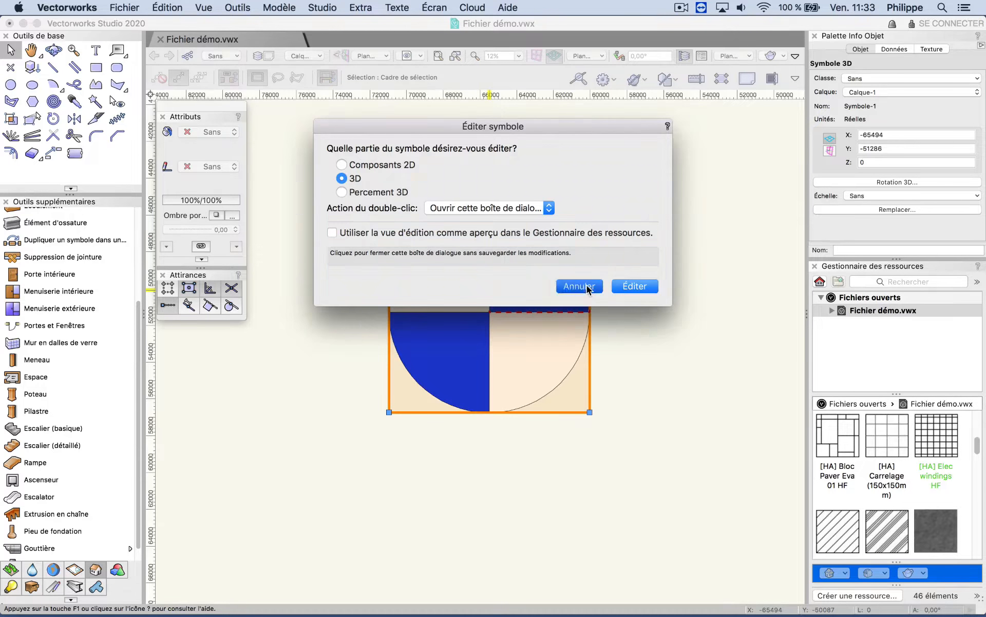
pyautogui.click(680, 331)
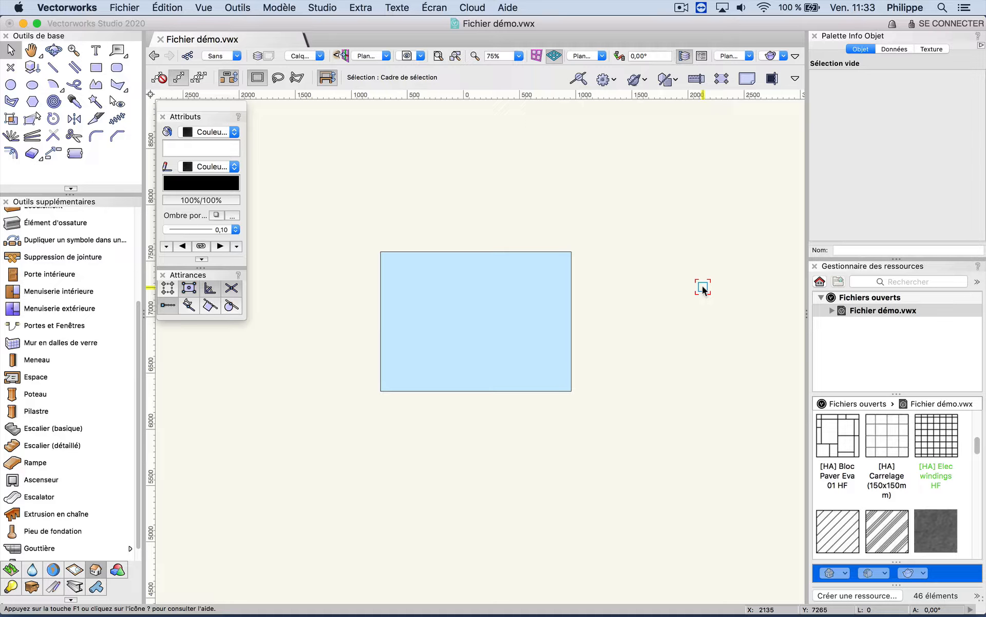
# Extrude the light-blue rectangle by 500 mm and show the solid deselected in the Iso droite view.
pyautogui.click(558, 301)
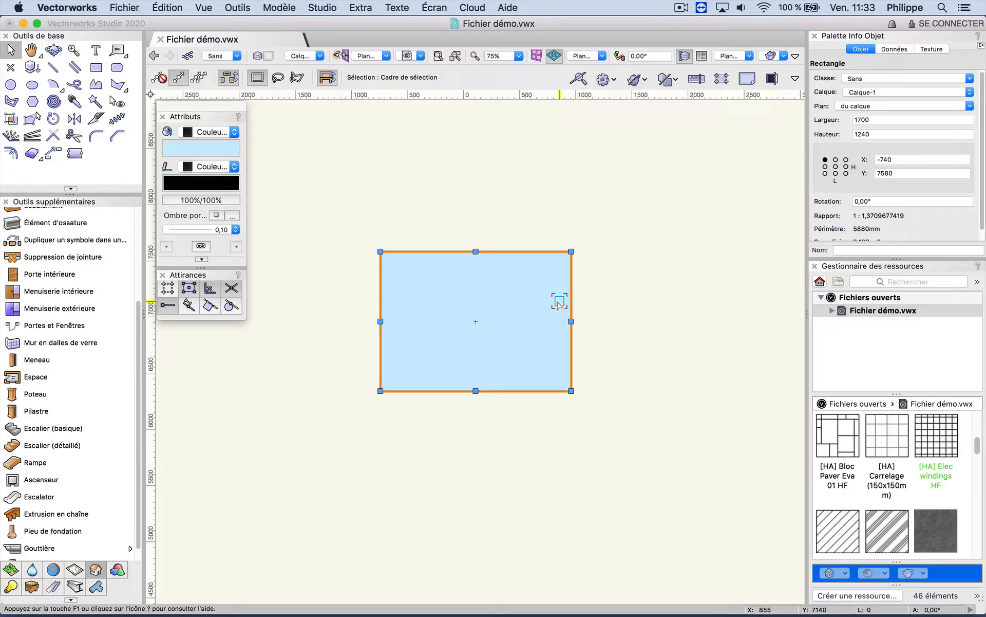
pyautogui.click(280, 8)
pyautogui.click(303, 84)
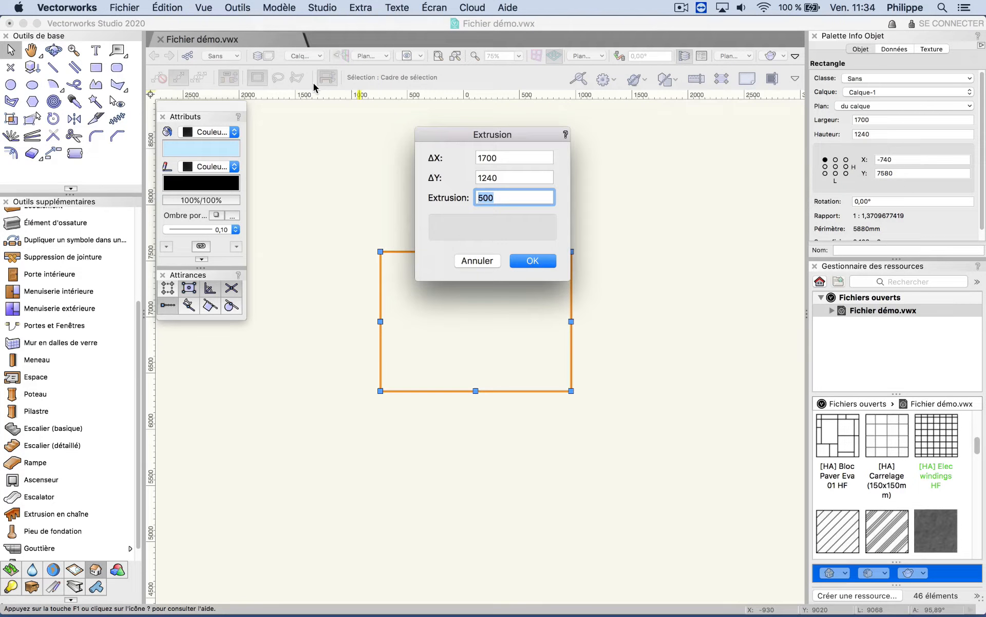
pyautogui.click(533, 260)
pyautogui.click(601, 56)
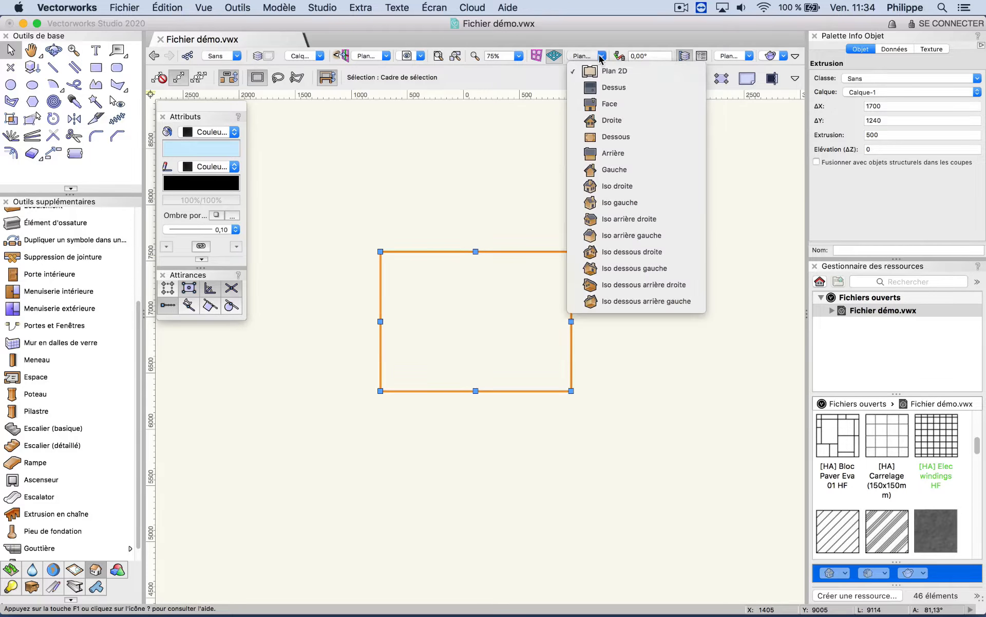
pyautogui.click(617, 186)
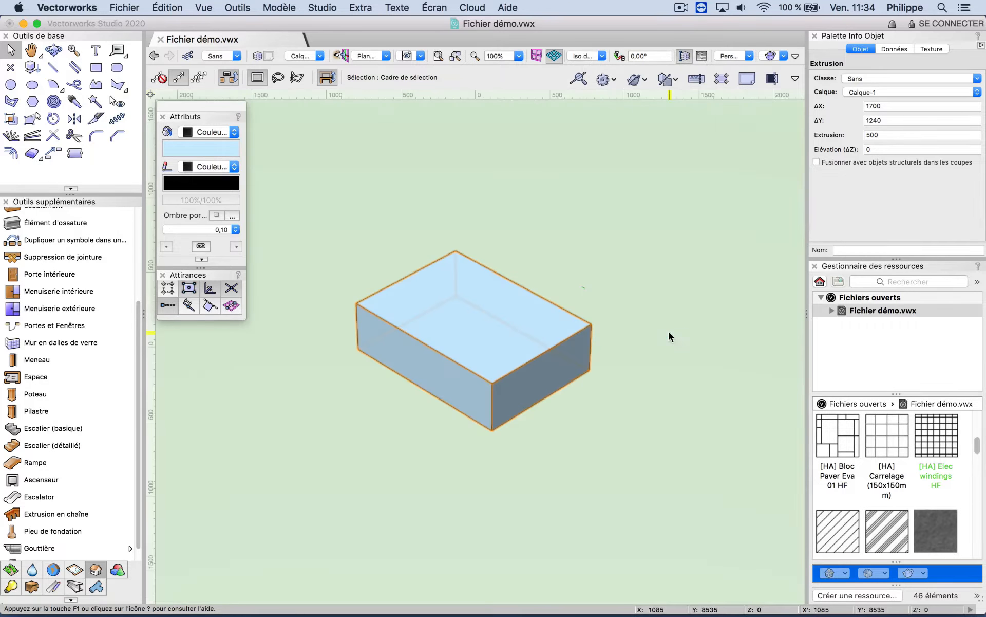
pyautogui.click(669, 333)
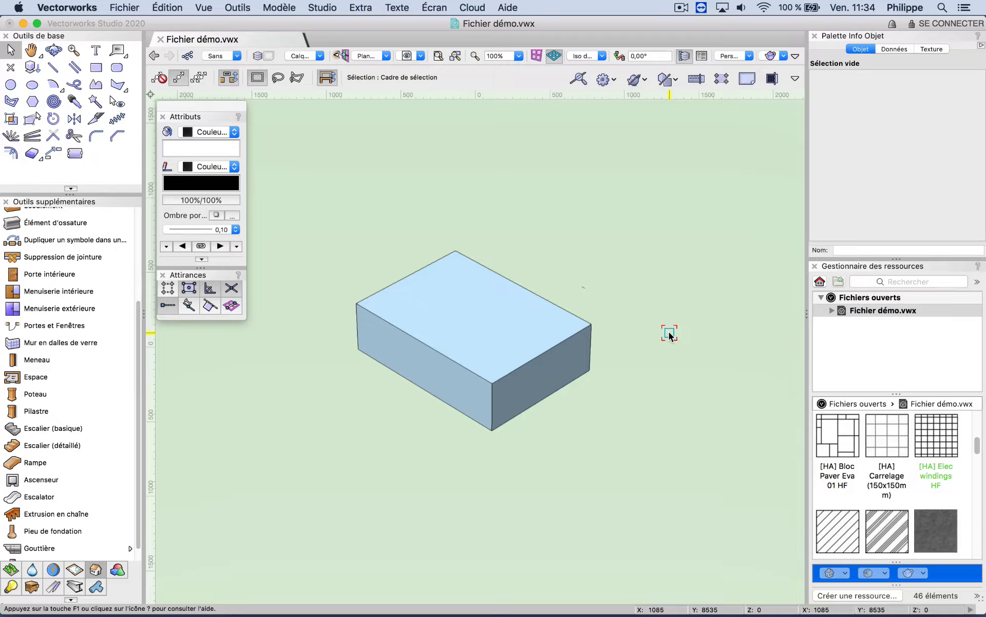
# Edit the light-blue extrusion's base profile, stretch the rectangle to about 2420 mm wide, and exit the extrusion edit.
pyautogui.doubleClick(510, 311)
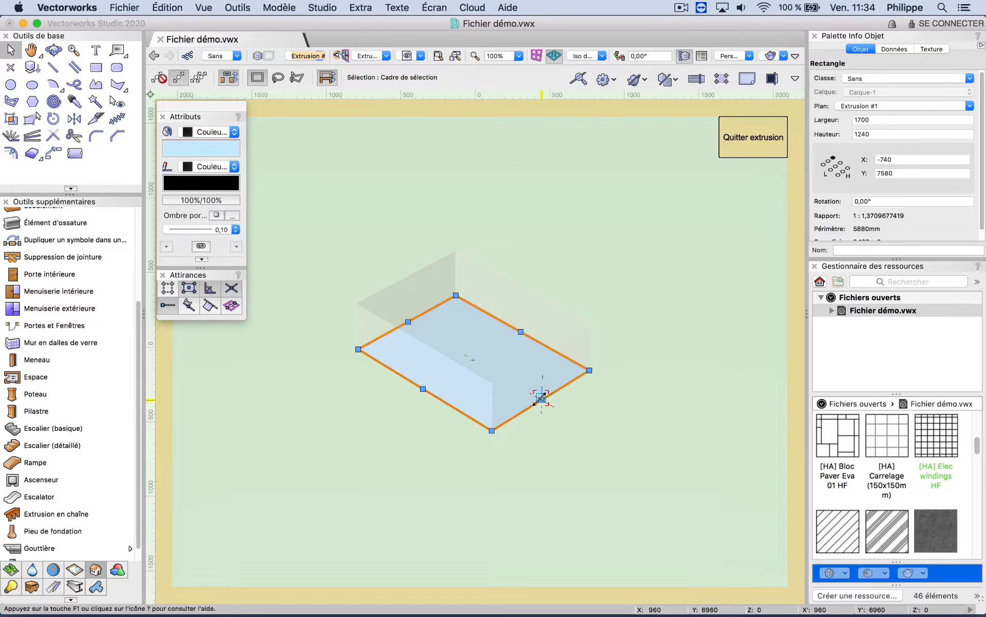
pyautogui.moveTo(542, 399); pyautogui.dragTo(595, 434)
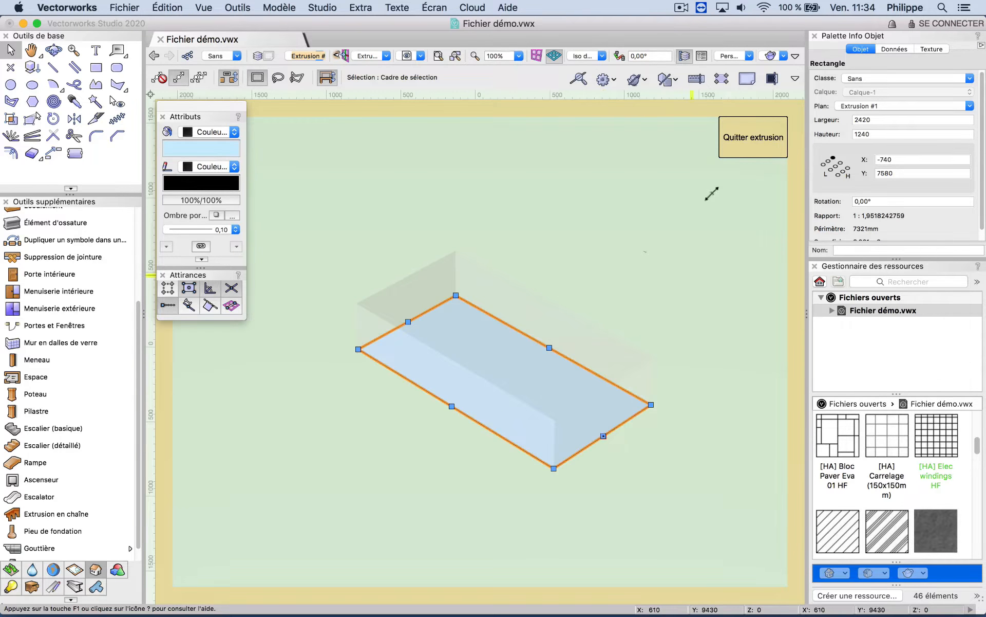
pyautogui.click(741, 136)
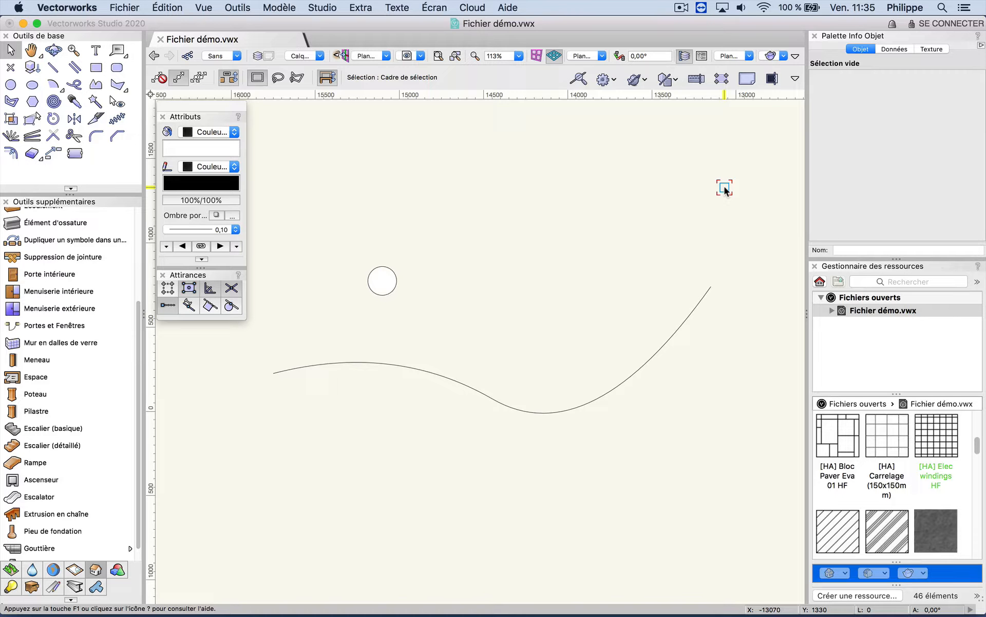
# Extrude the circle along the curve with linear growth at scale 1, and show the resulting pipe in the Iso droite view.
pyautogui.click(392, 283)
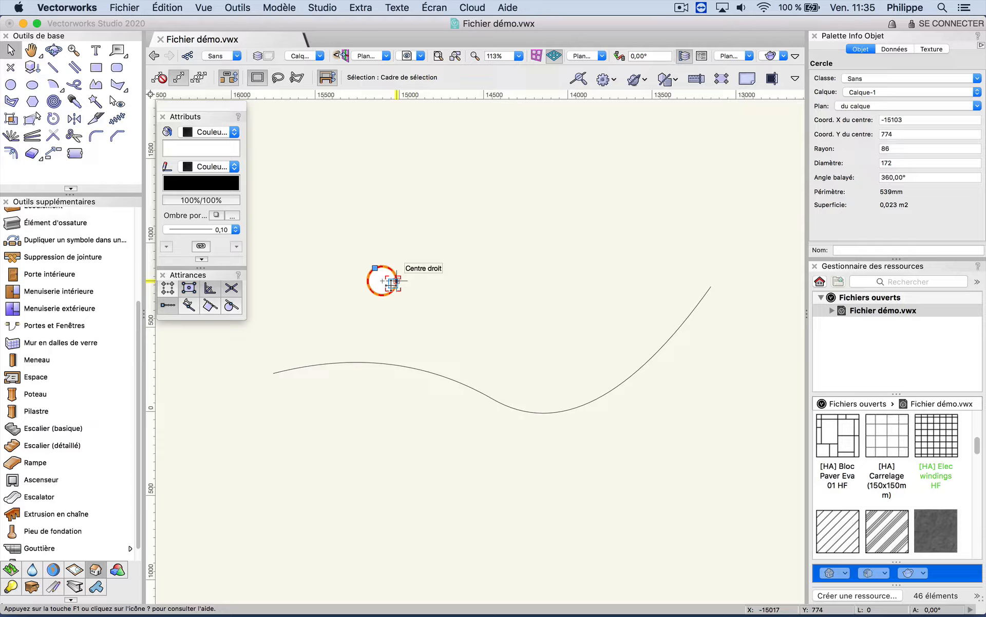
pyautogui.keyDown('shift'); pyautogui.click(464, 384); pyautogui.keyUp('shift')
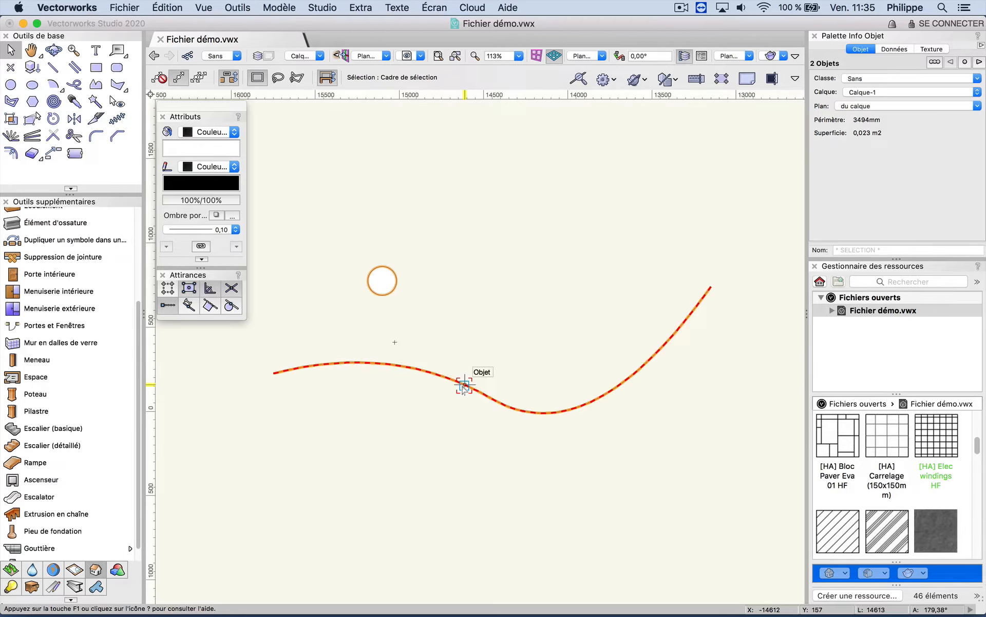
pyautogui.click(280, 8)
pyautogui.click(337, 110)
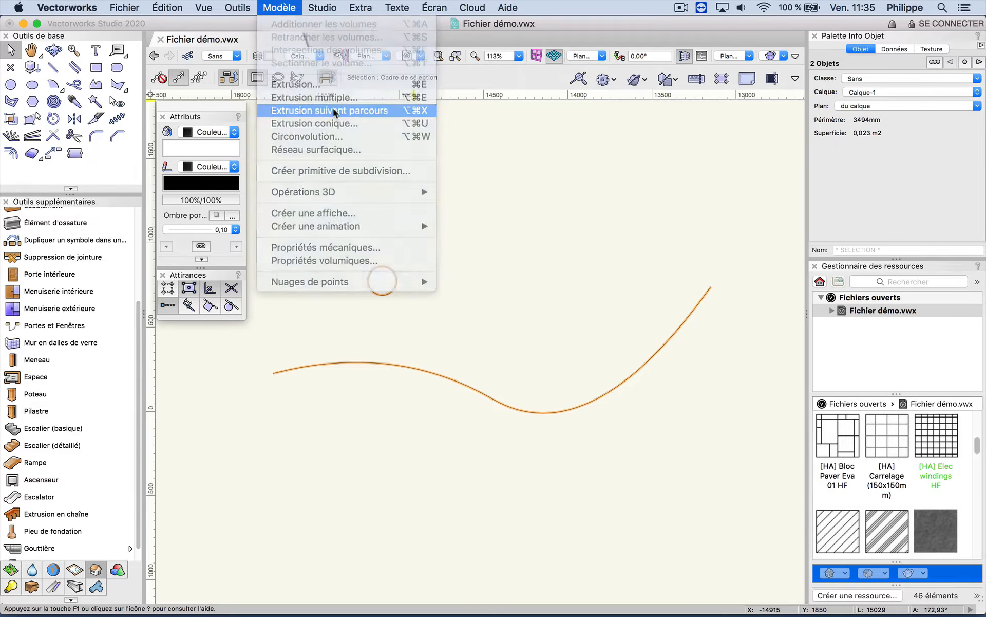
pyautogui.click(501, 156)
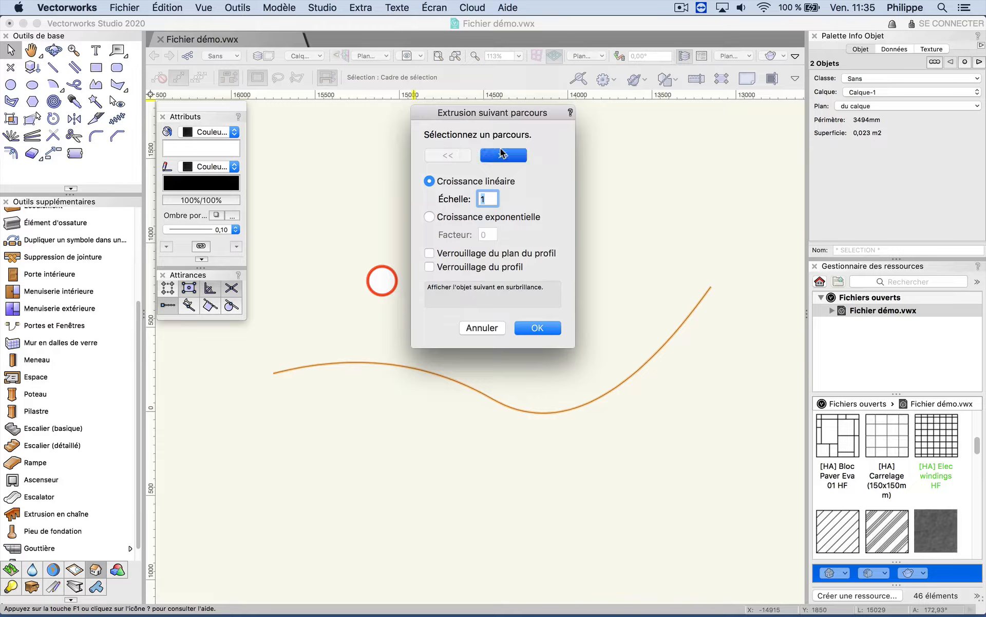
pyautogui.click(547, 327)
pyautogui.click(547, 330)
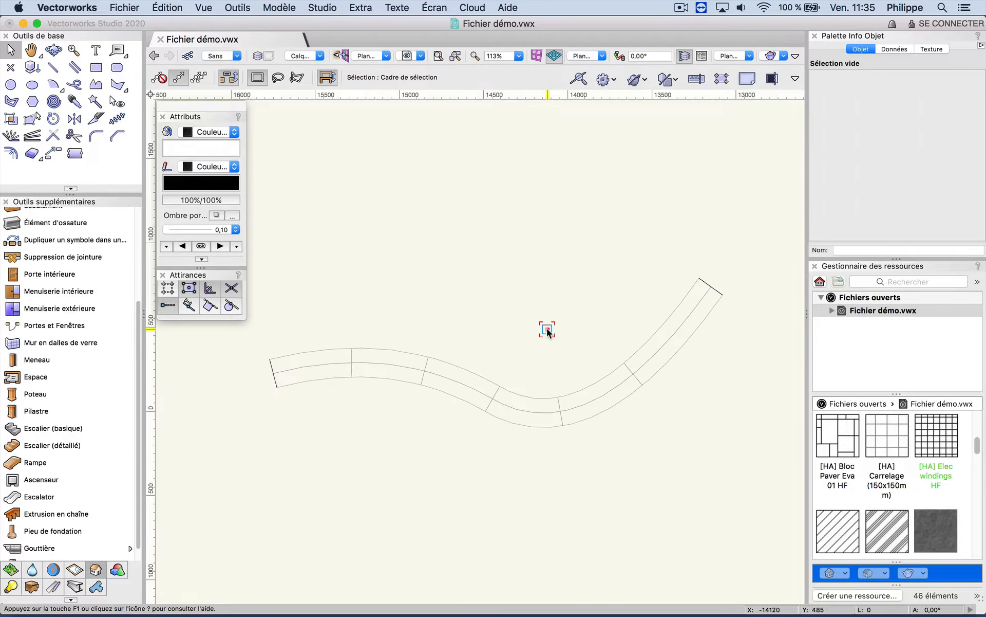
pyautogui.click(602, 56)
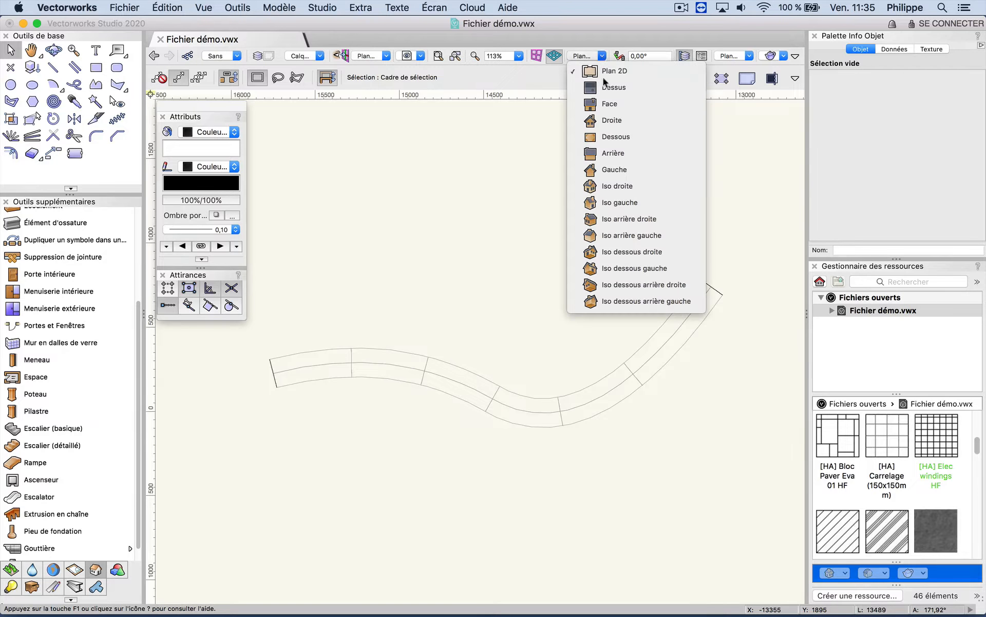
pyautogui.click(610, 188)
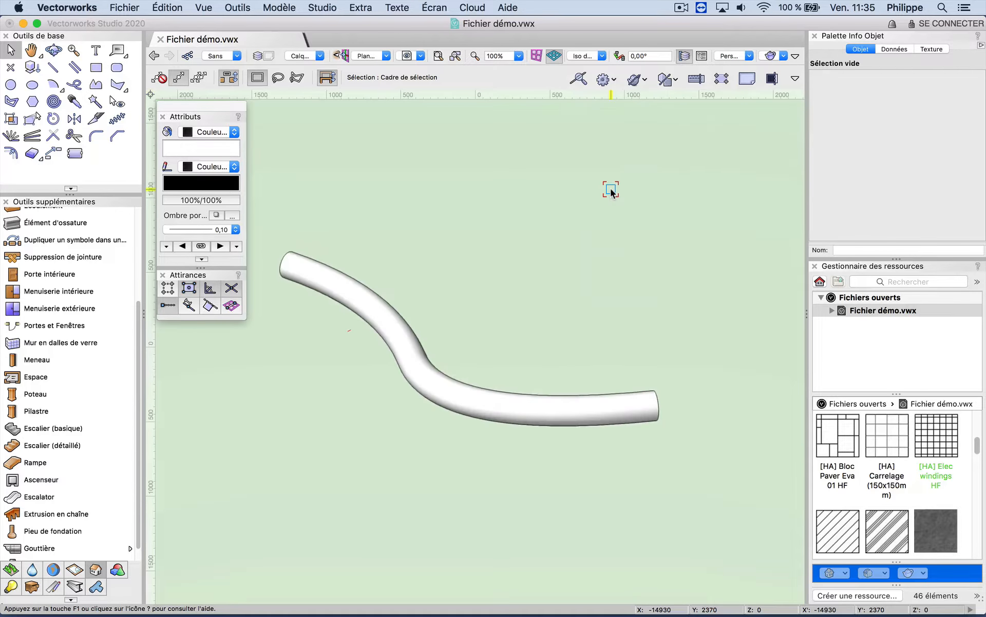
# Access the pipe's profile with the Éditer le profil command.
pyautogui.rightClick(301, 266)
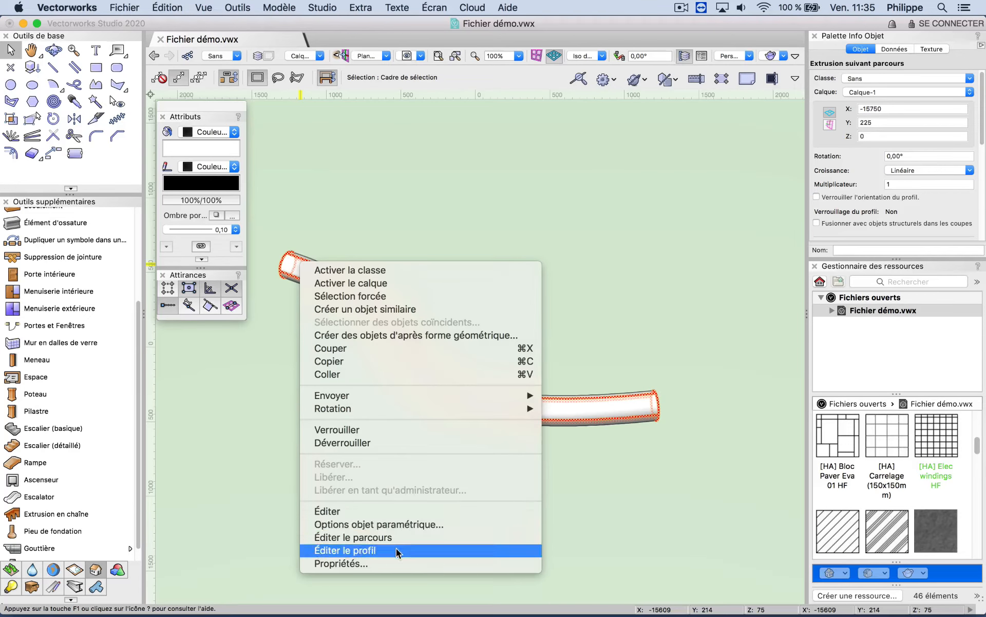
pyautogui.click(398, 552)
pyautogui.click(440, 237)
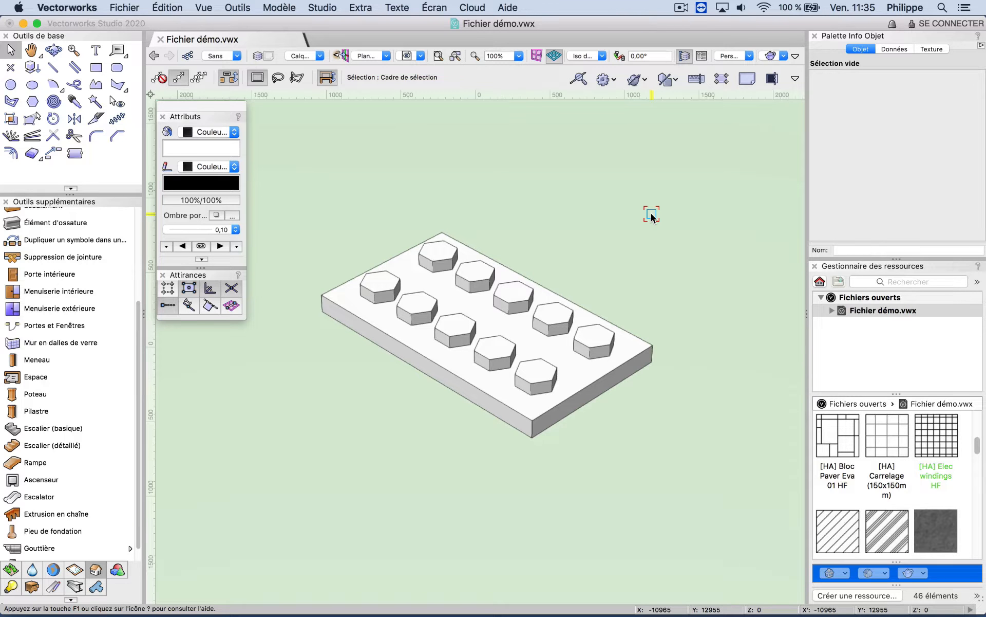
# Enter the combined solid, inspect the profile polygon of one hexagonal extrusion, and leave that extrusion.
pyautogui.doubleClick(551, 292)
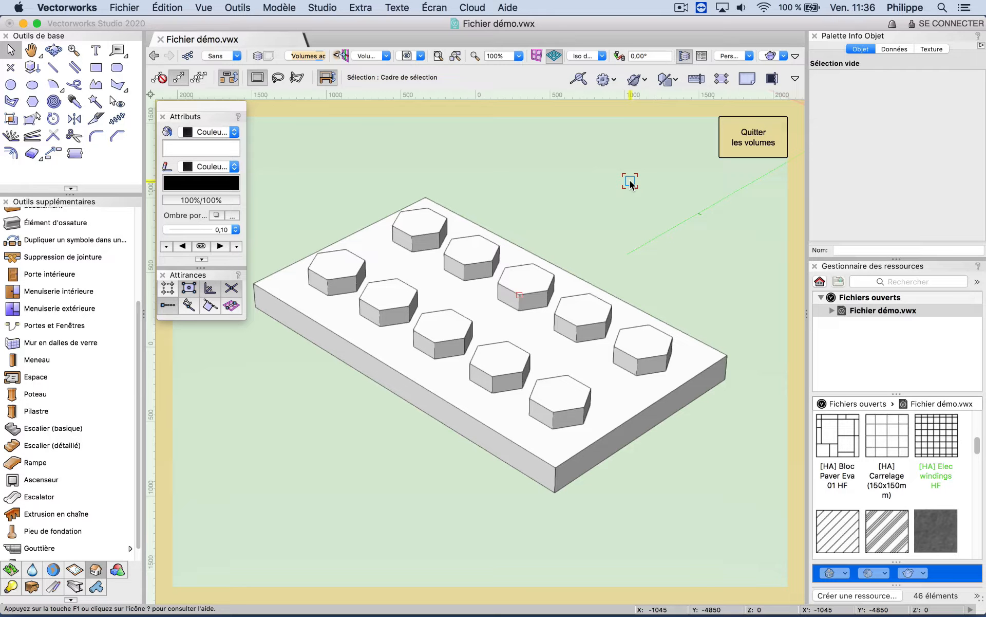
pyautogui.doubleClick(537, 287)
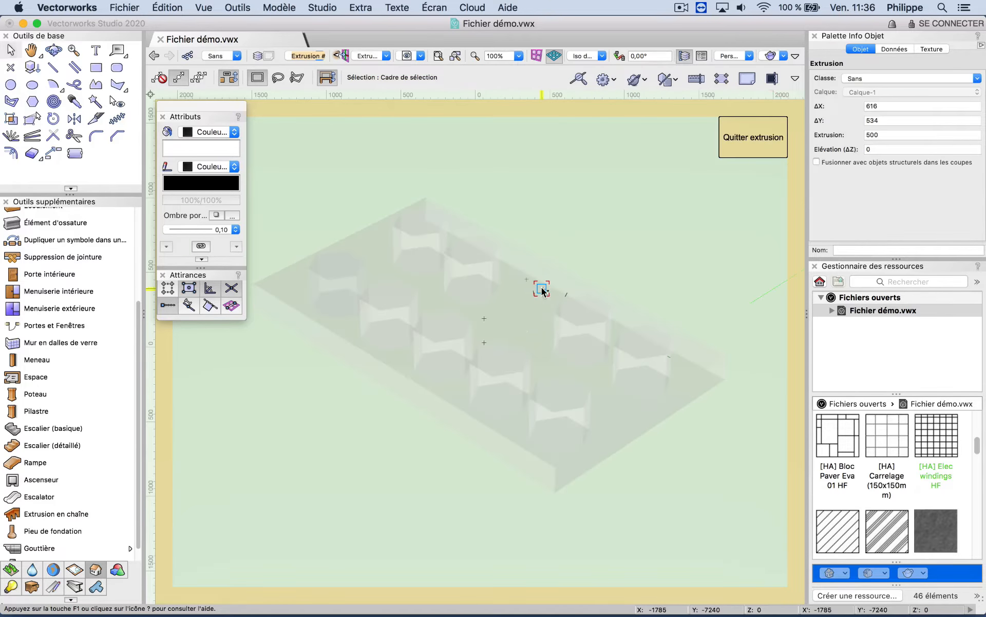
pyautogui.click(534, 330)
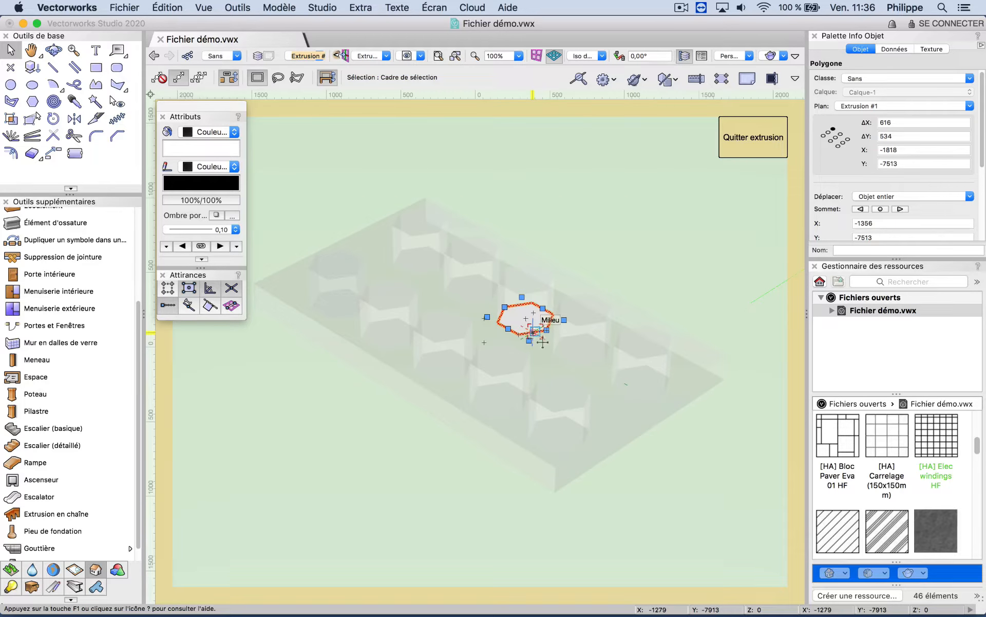
pyautogui.click(751, 137)
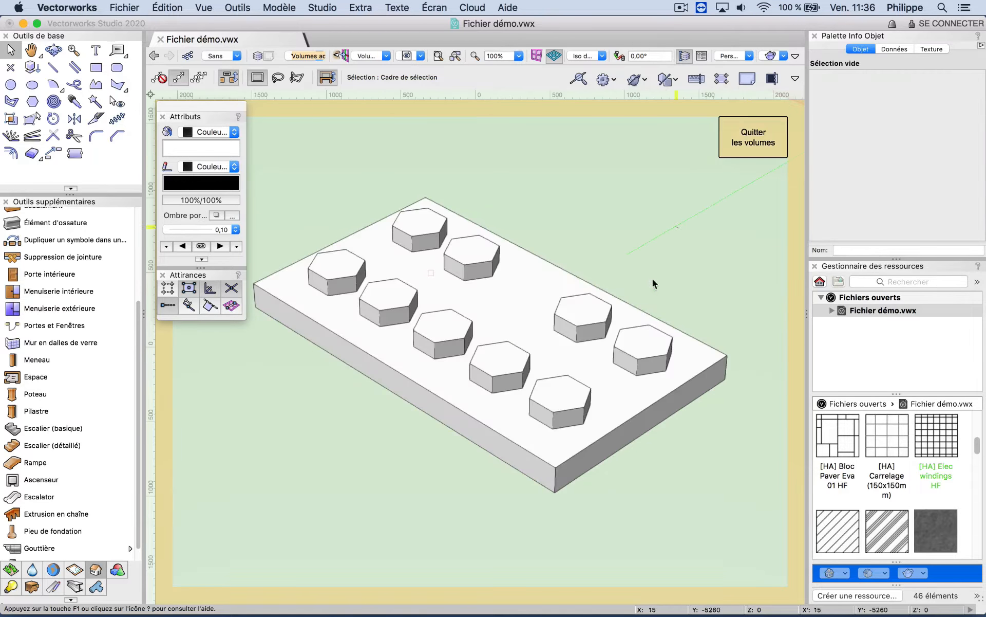
# Inspect the base slab's extrusion profile and leave both editing levels of the combined solid.
pyautogui.doubleClick(629, 419)
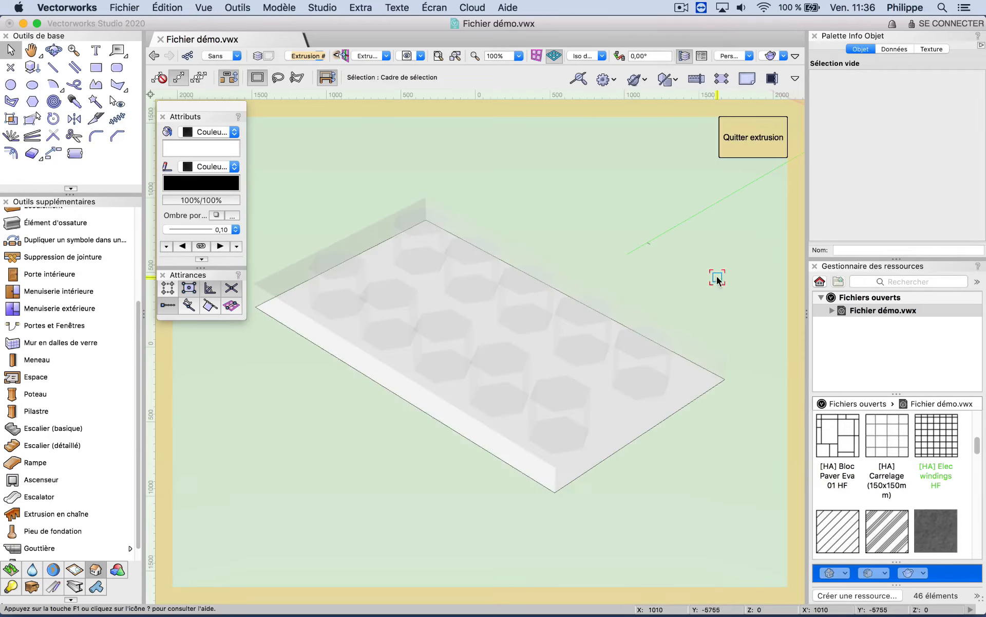
pyautogui.click(755, 147)
pyautogui.click(759, 146)
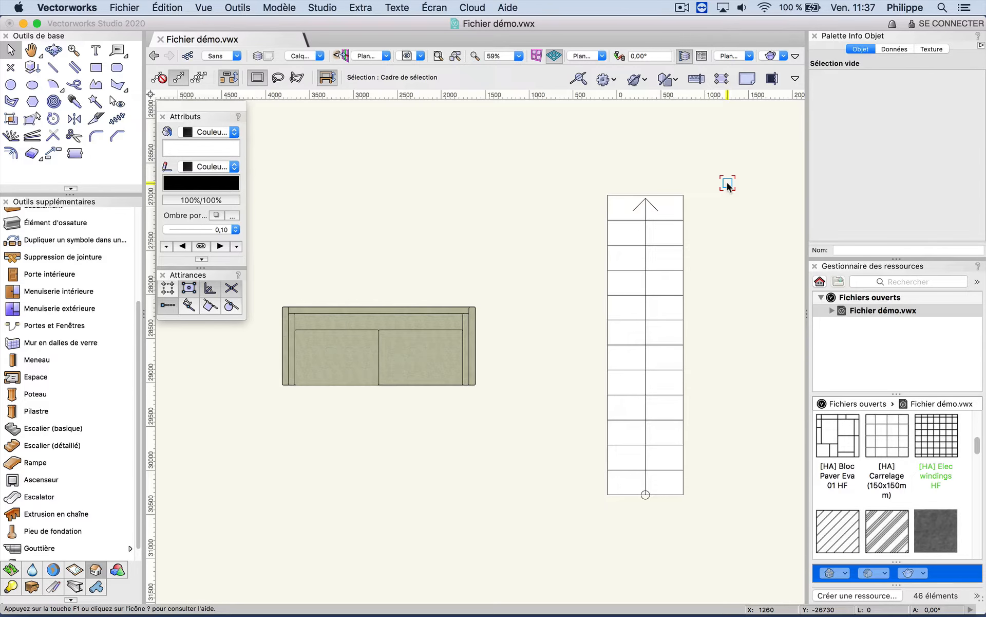
# Compare the sofa symbol and the concrete stair in the Iso droite view and in Plan 2D, with nothing selected.
pyautogui.click(602, 57)
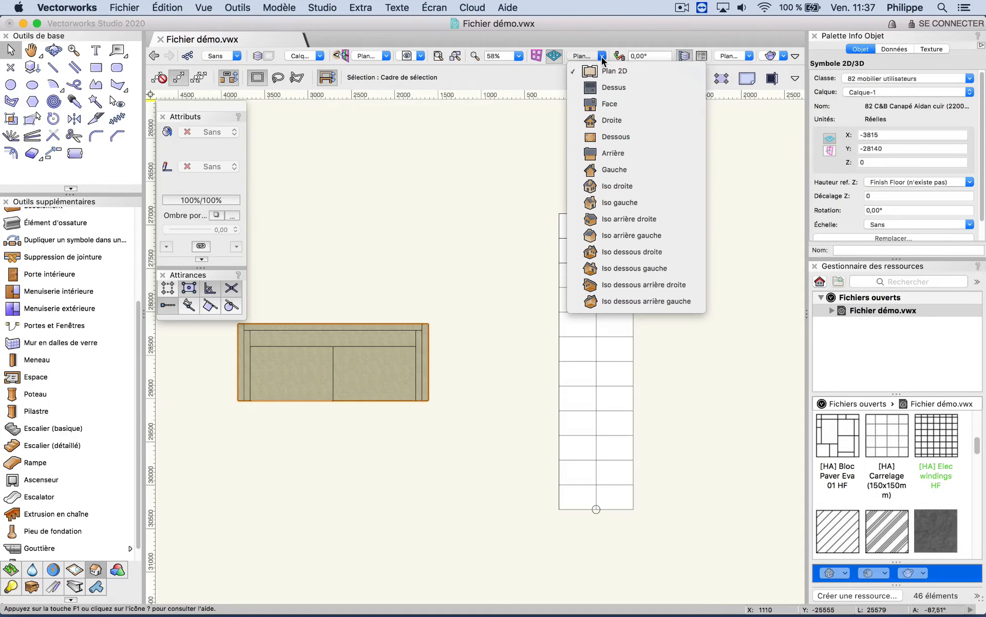
pyautogui.click(615, 187)
pyautogui.moveTo(599, 181); pyautogui.dragTo(511, 151, button='middle')
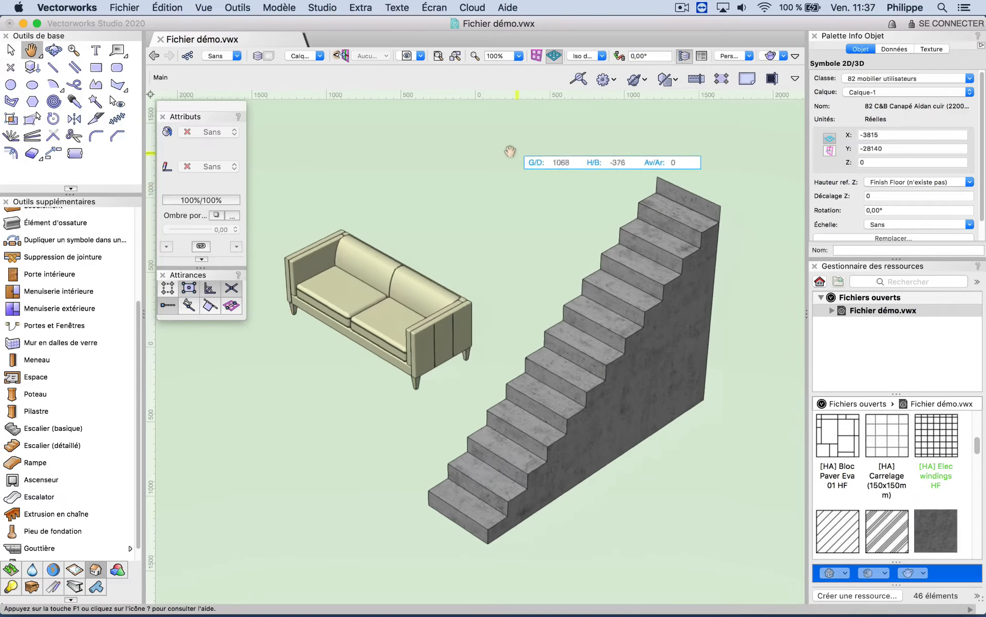
pyautogui.click(511, 151)
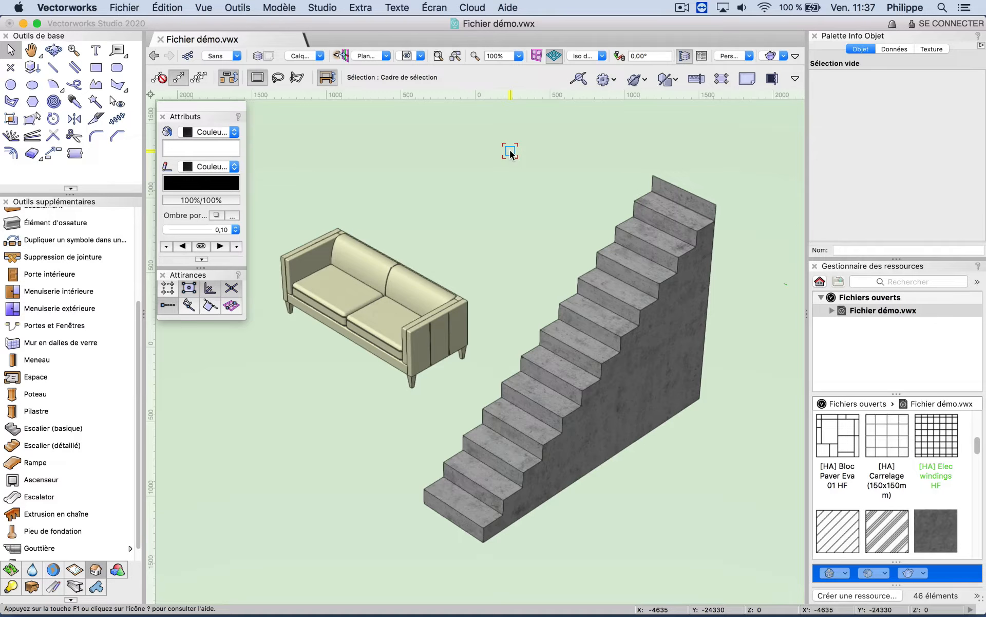
pyautogui.click(590, 57)
pyautogui.click(595, 70)
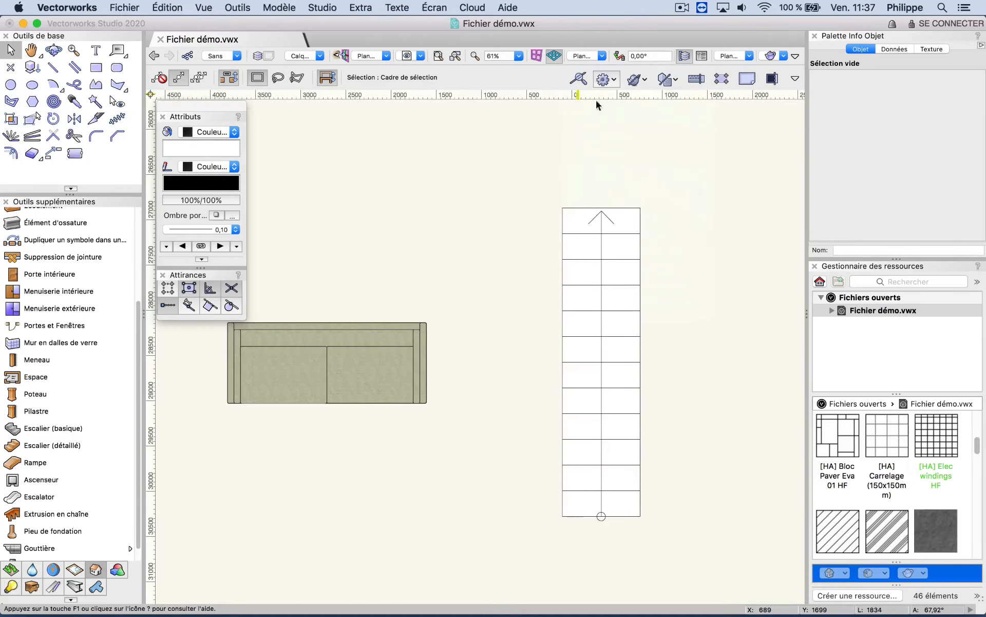
pyautogui.moveTo(557, 152); pyautogui.dragTo(620, 151, button='middle')
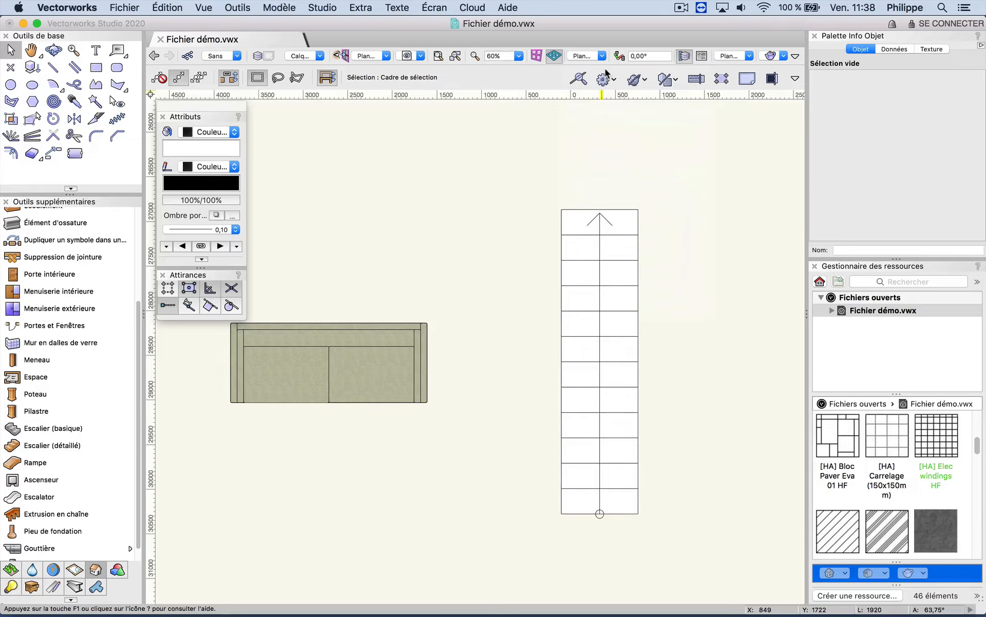
# Show the sofa and stair from above in the Dessus view, and switch to Iso droite.
pyautogui.click(592, 57)
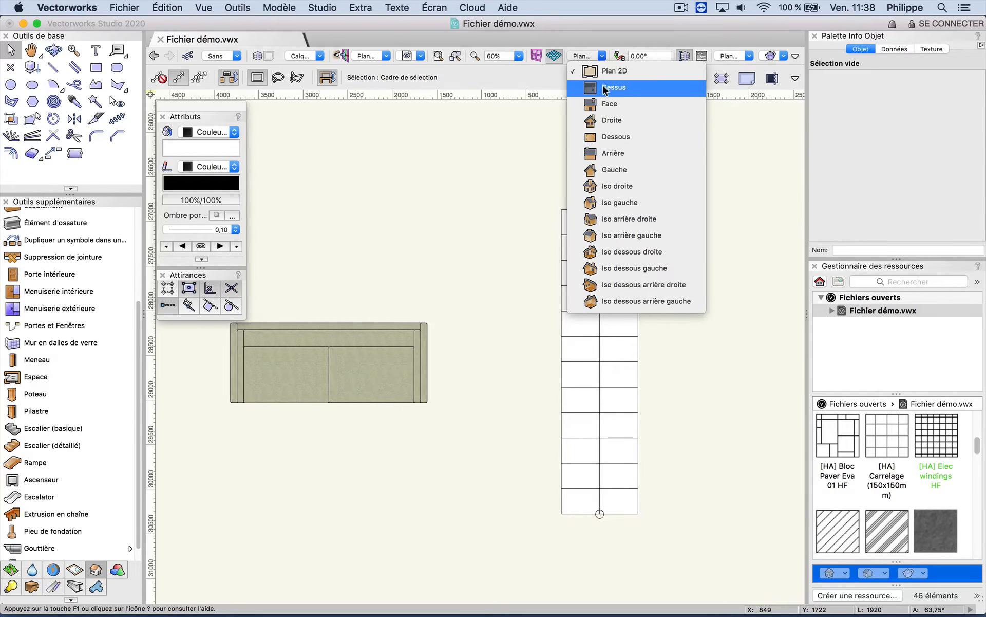
pyautogui.click(605, 87)
pyautogui.click(596, 56)
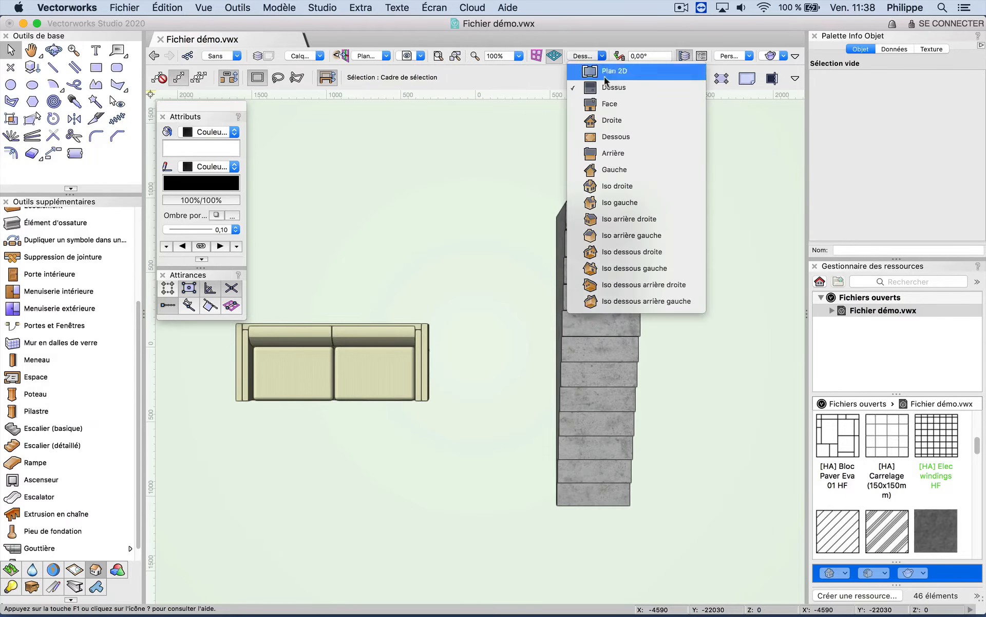
pyautogui.click(622, 187)
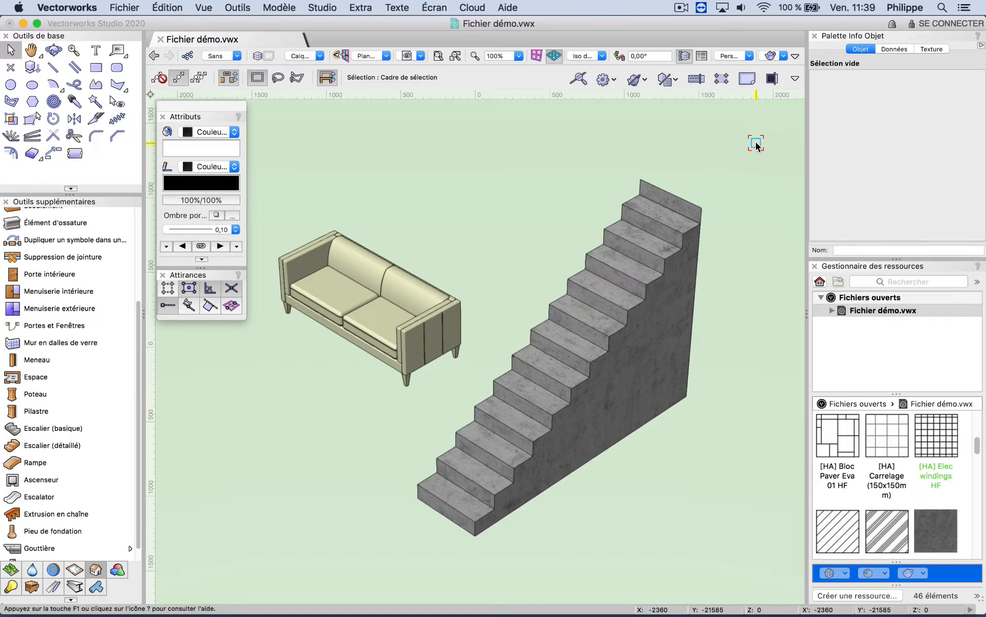
# Examine the sofa symbol's editing options, choosing Composants 2D and cancelling, and reopen them with the 3D part selected.
pyautogui.doubleClick(384, 272)
pyautogui.click(380, 165)
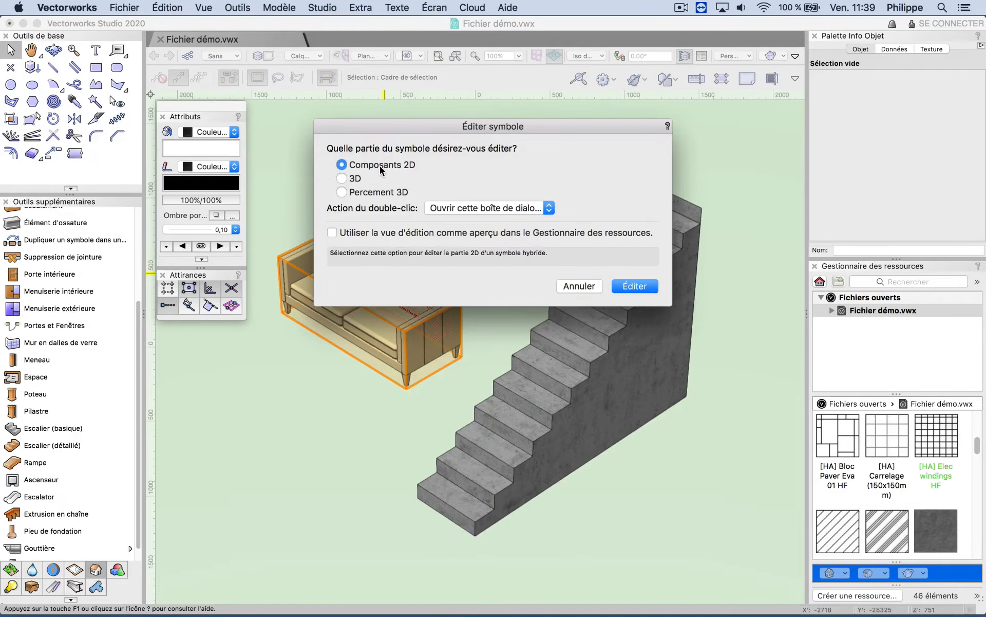
pyautogui.click(579, 287)
pyautogui.doubleClick(381, 295)
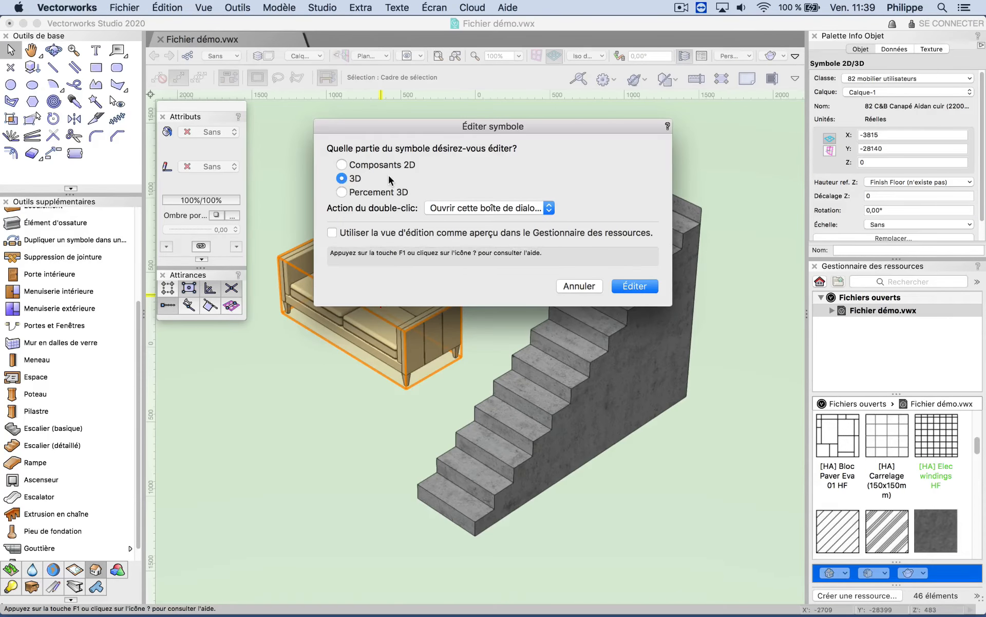
pyautogui.press('Return')
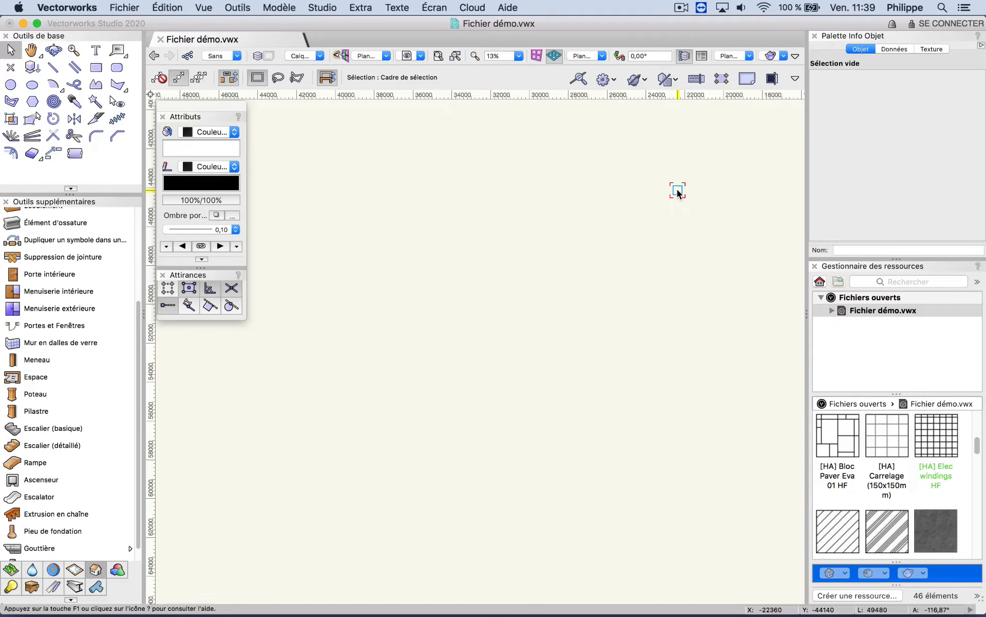
# Undock the resource manager, browse the resources of Fichier démo.vwx, and dock it back below the object info palette.
pyautogui.moveTo(857, 268); pyautogui.dragTo(475, 151)
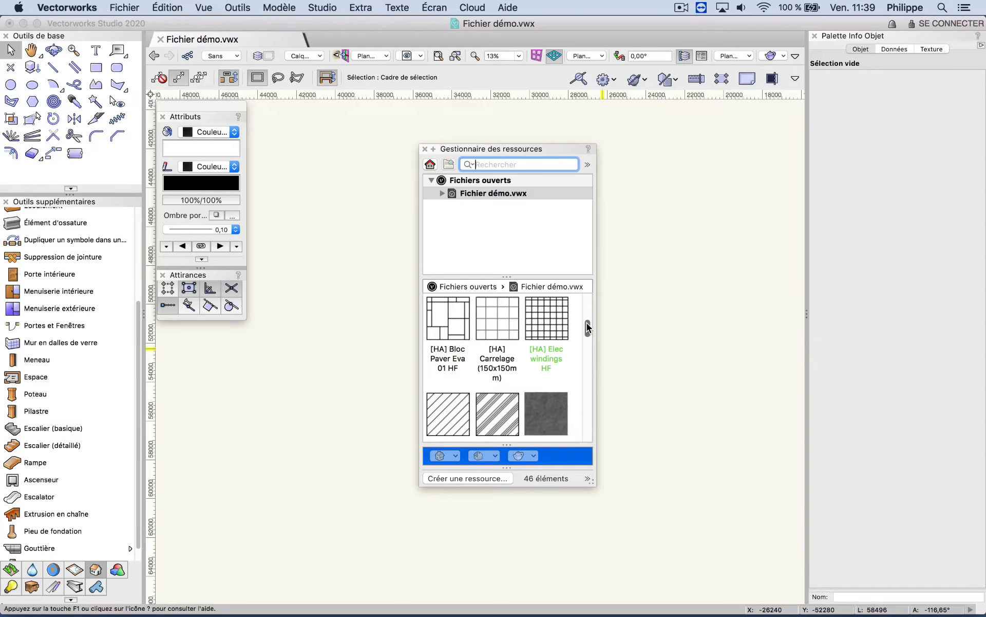
pyautogui.scroll(-10, 587, 325)
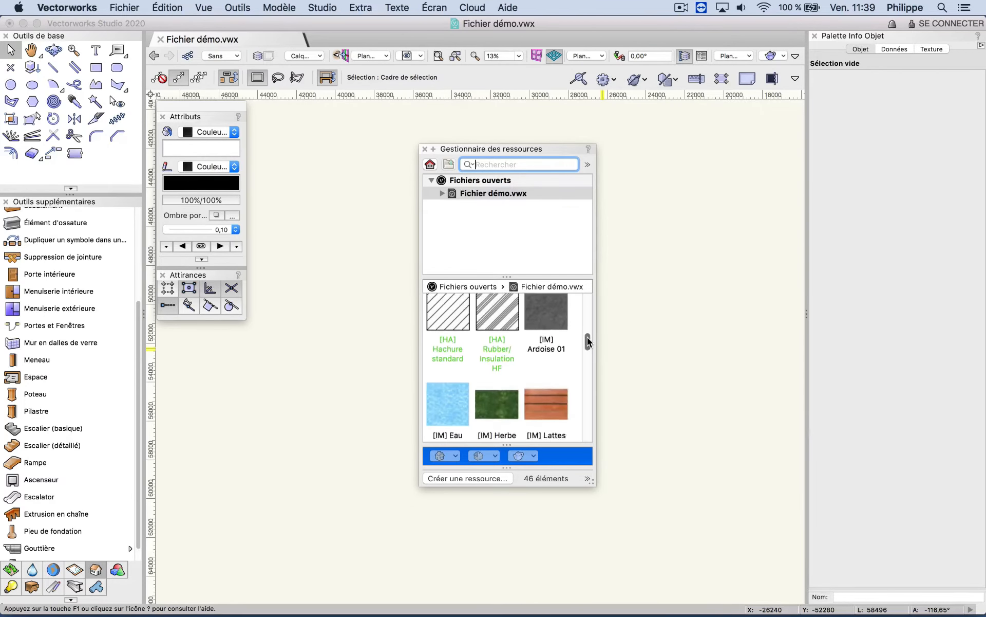
pyautogui.moveTo(593, 354); pyautogui.dragTo(599, 415)
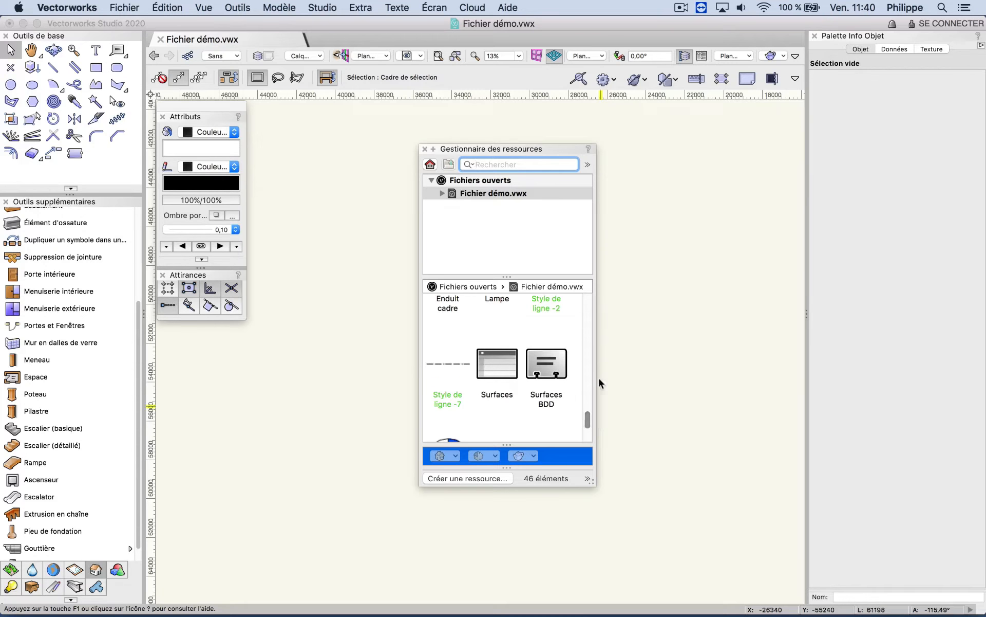
pyautogui.moveTo(496, 149); pyautogui.dragTo(847, 564)
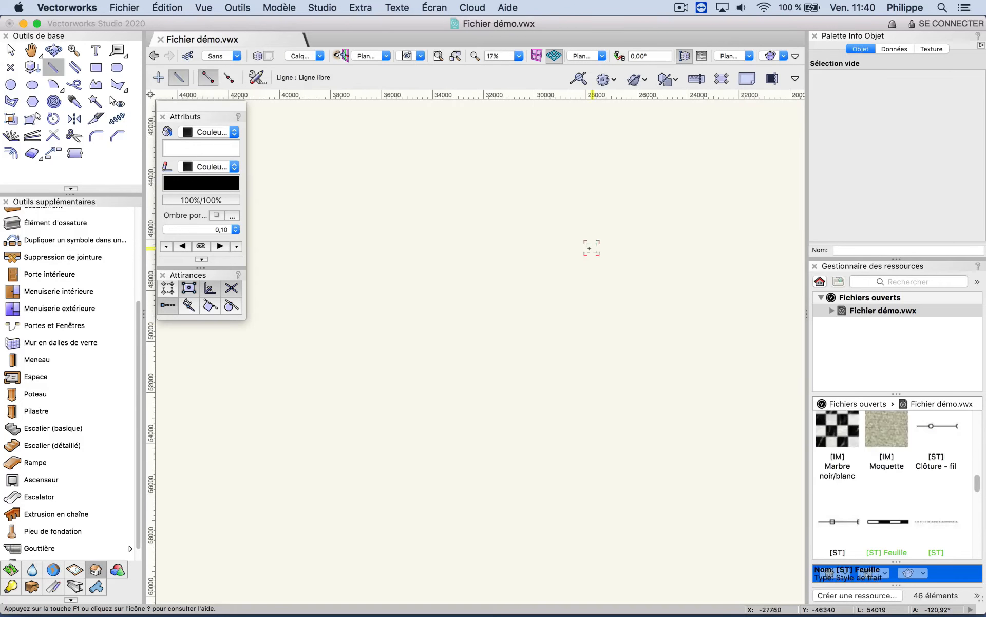
# Draw a horizontal free line about 12440 mm long across the empty drawing area.
pyautogui.click(319, 285)
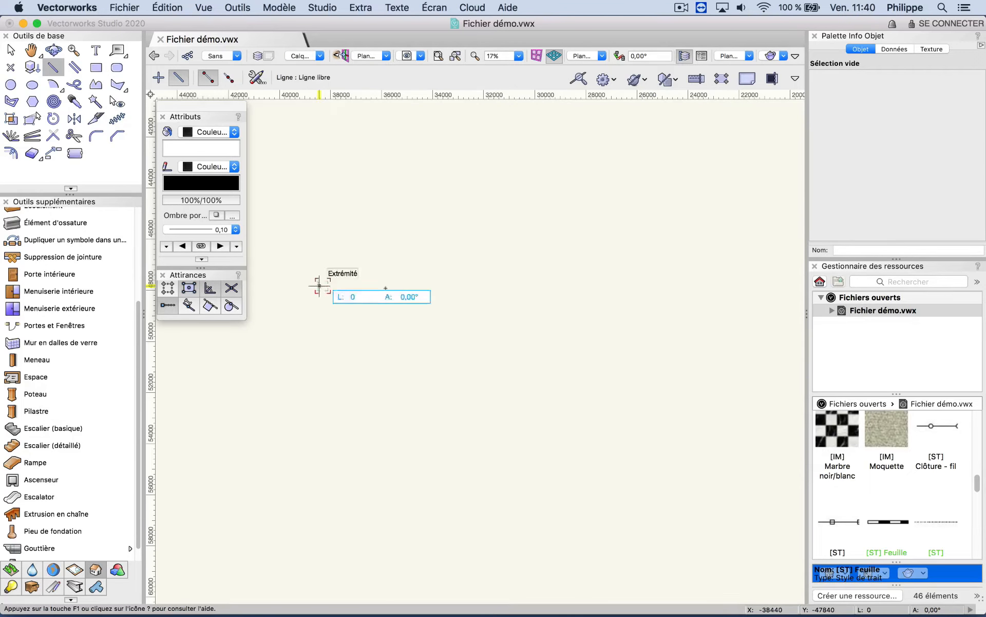
pyautogui.click(638, 285)
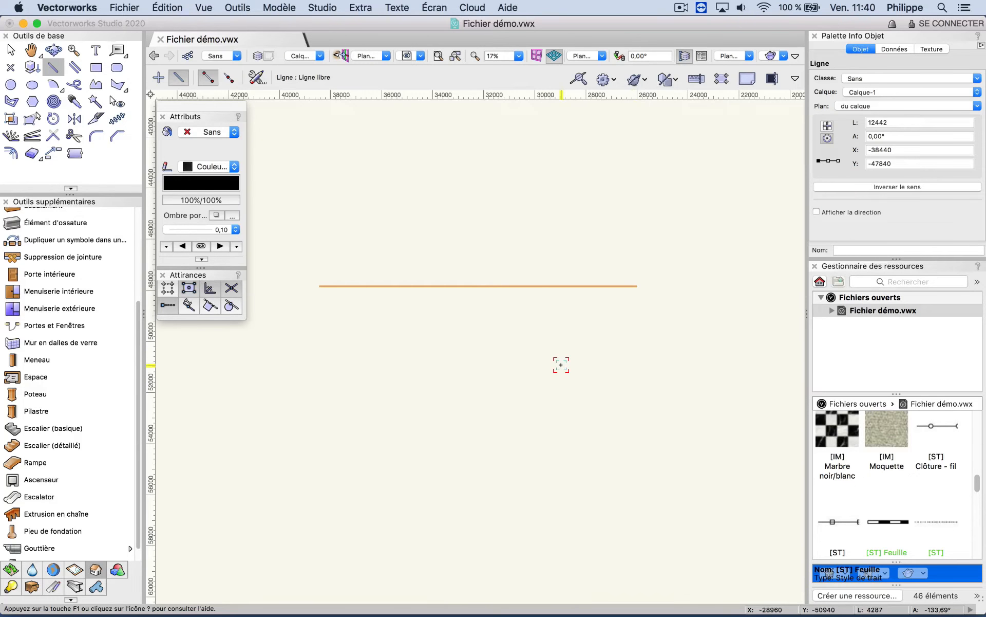
# Apply the line type [ST] Plantation - haie à conserver to the horizontal line and deselect it.
pyautogui.press('x')
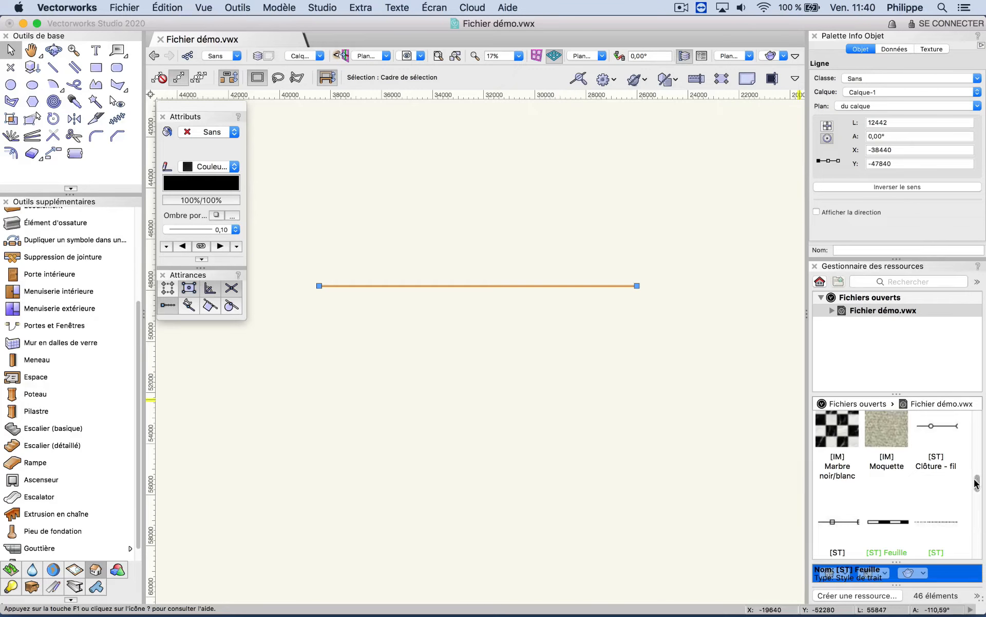
pyautogui.moveTo(979, 486); pyautogui.dragTo(982, 502)
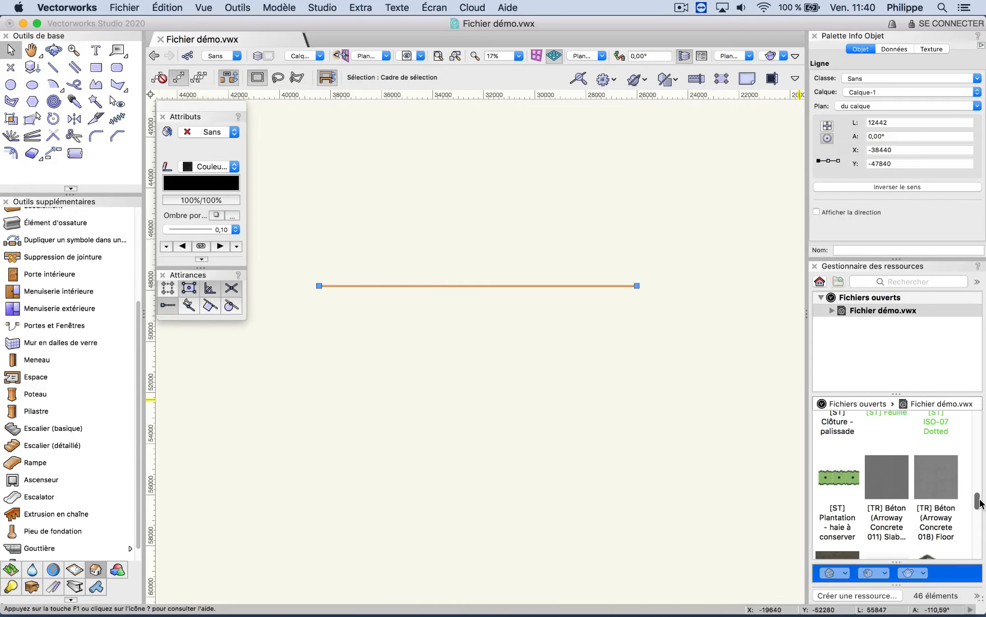
pyautogui.moveTo(838, 478); pyautogui.dragTo(562, 286)
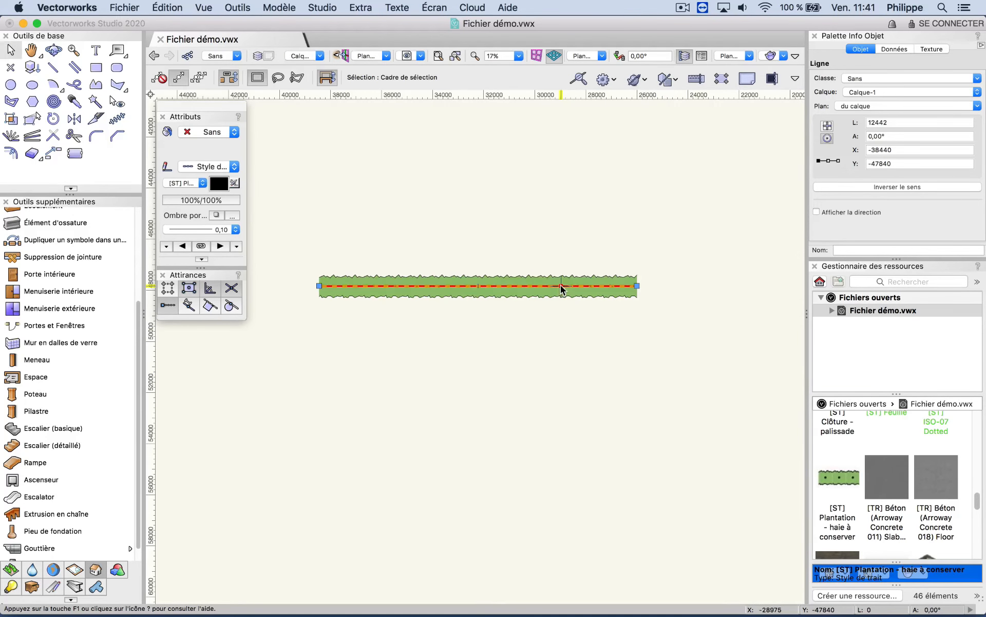
pyautogui.click(564, 327)
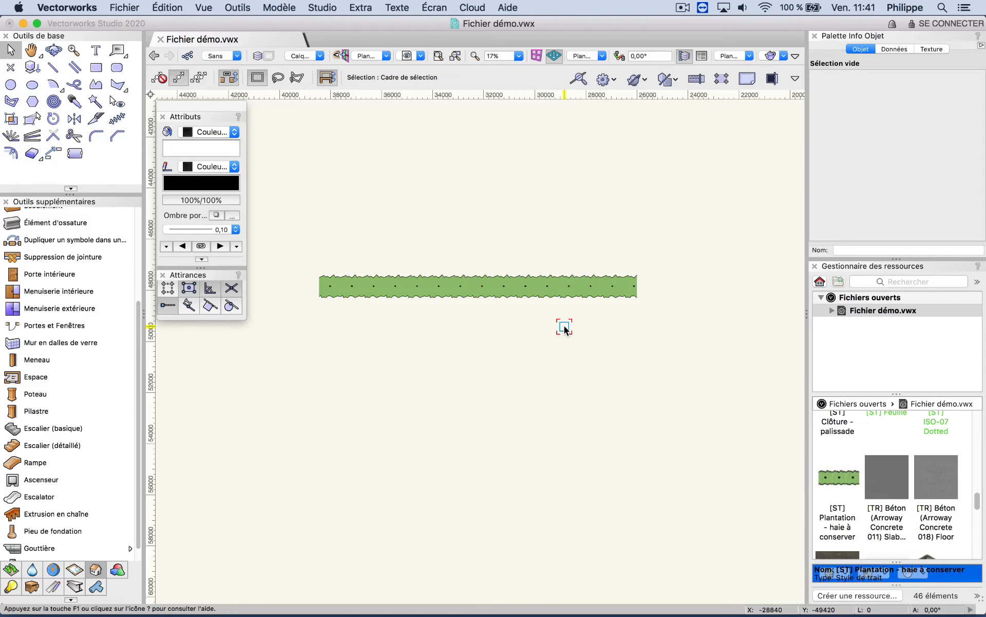
# Delete the horizontal hedge line from the drawing.
pyautogui.click(561, 286)
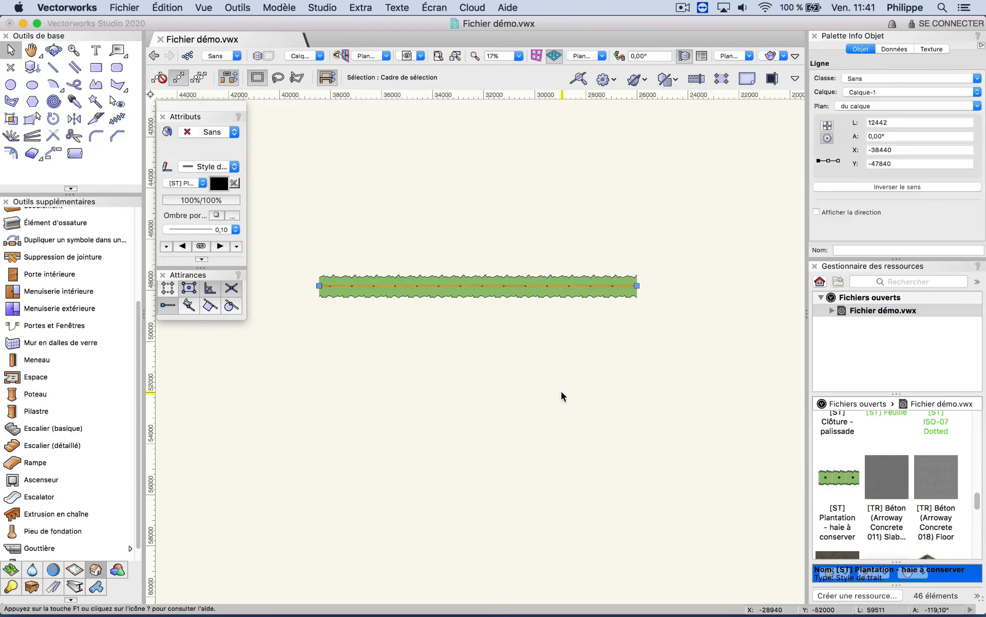
pyautogui.press('Delete')
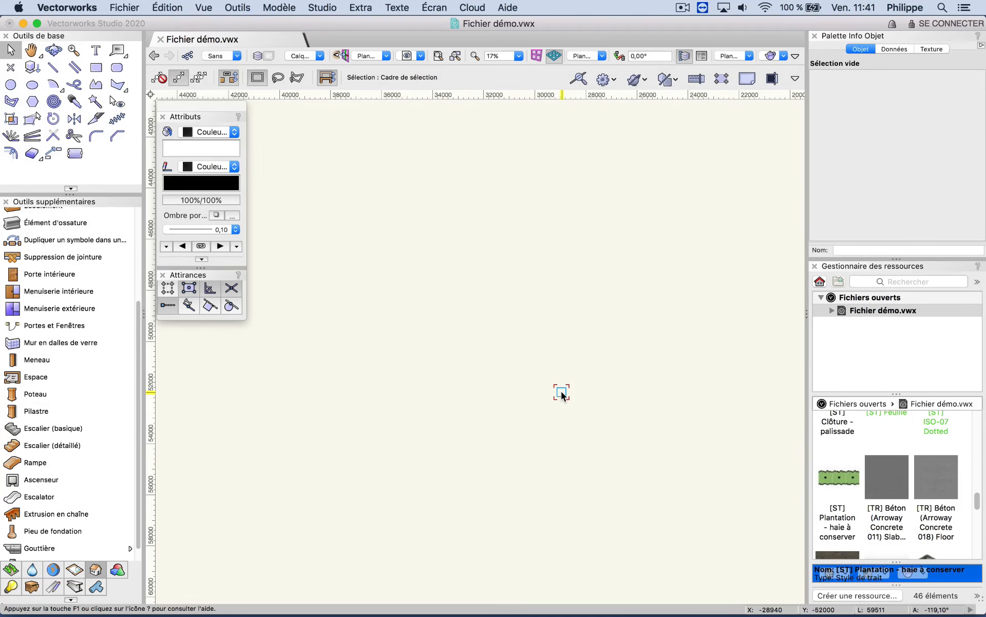
pyautogui.click(975, 282)
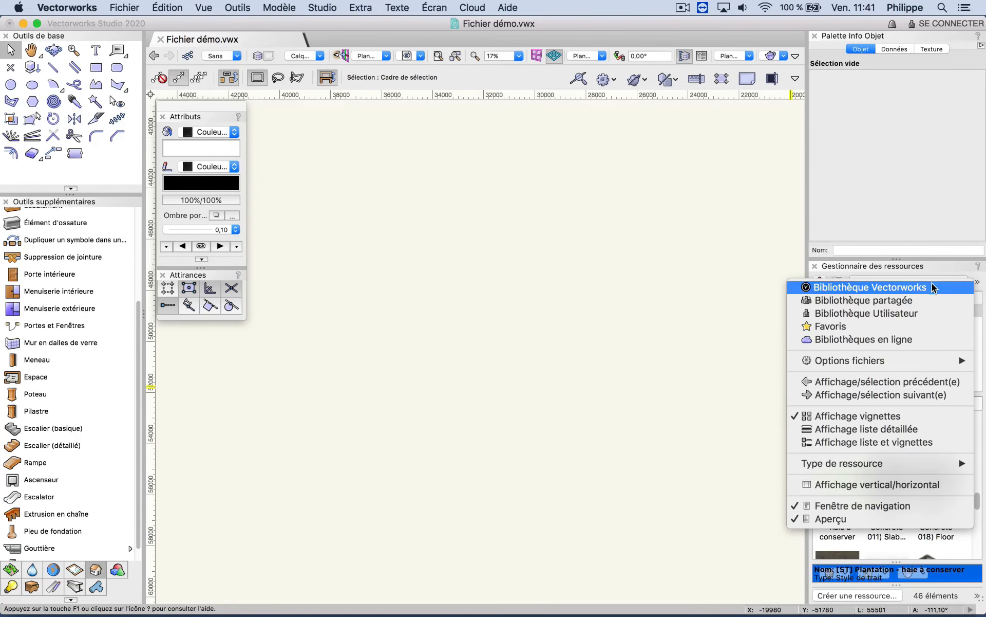
pyautogui.click(921, 339)
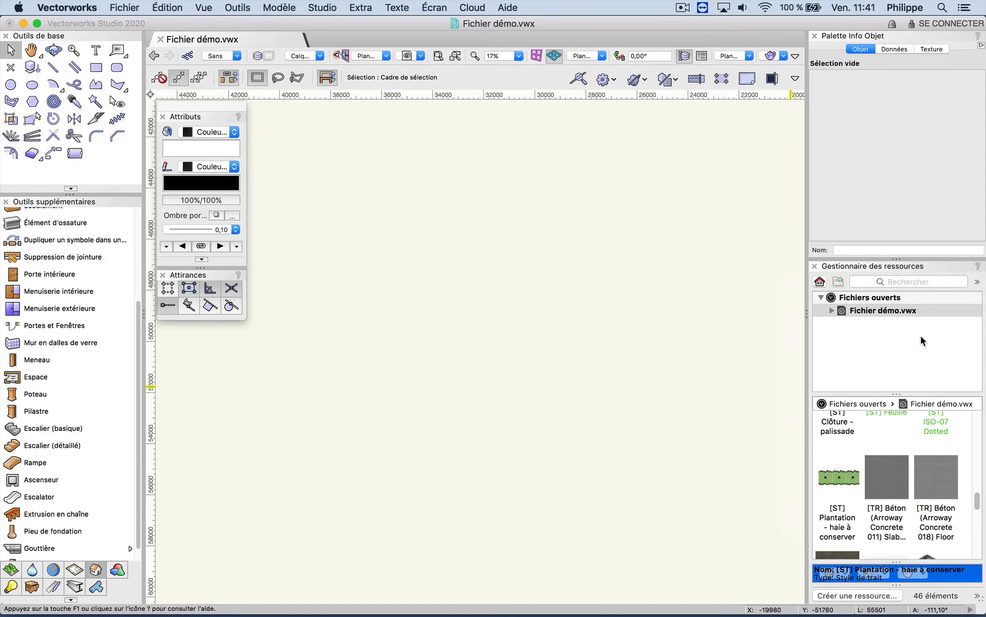
# Place two instances of the Lampe symbol side by side in the empty drawing area.
pyautogui.moveTo(978, 499); pyautogui.dragTo(983, 527)
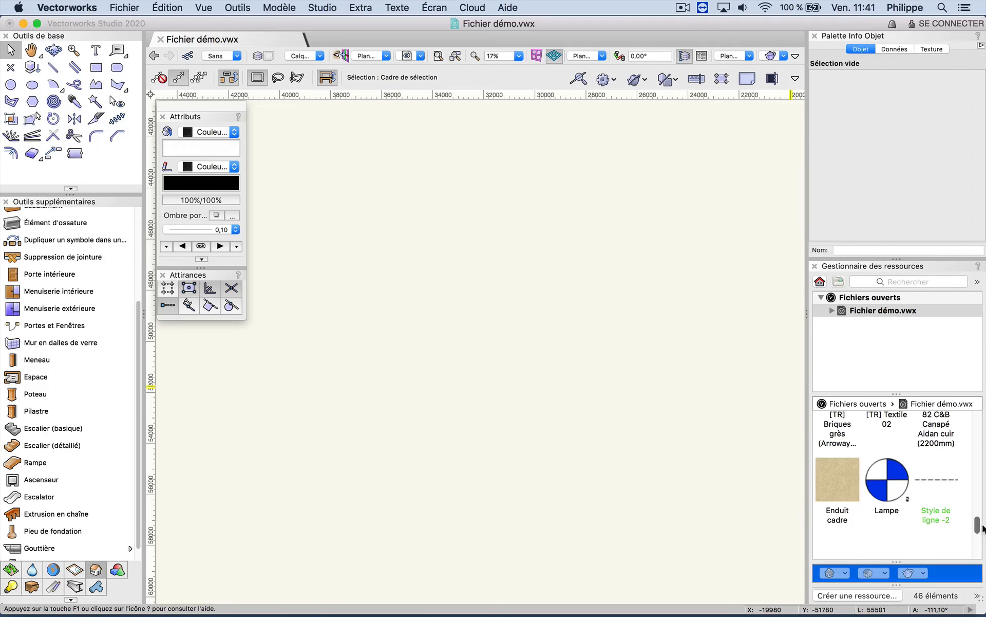
pyautogui.moveTo(889, 488); pyautogui.dragTo(358, 317)
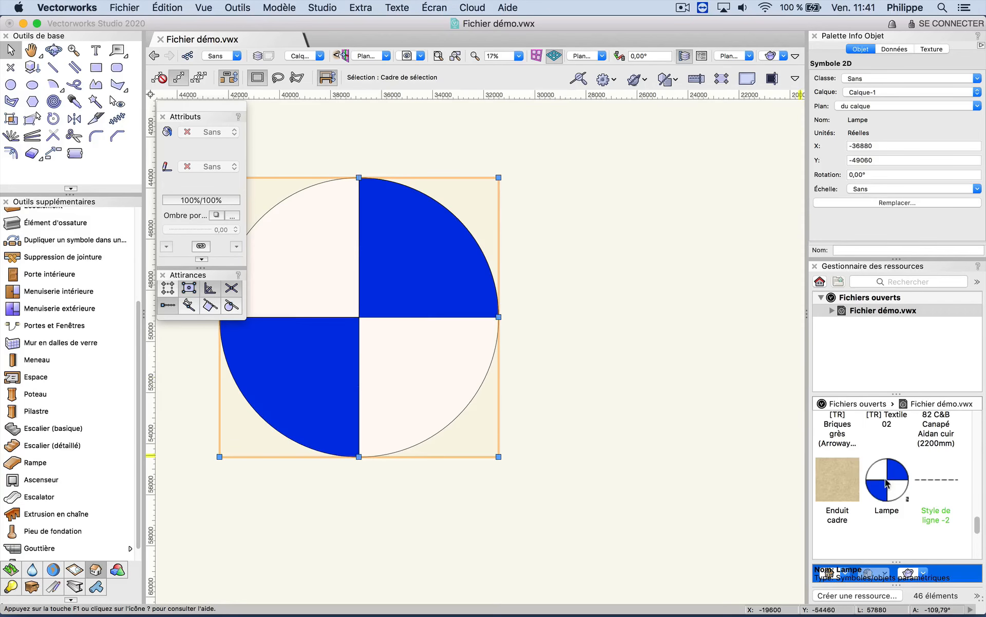
pyautogui.moveTo(887, 483); pyautogui.dragTo(644, 307)
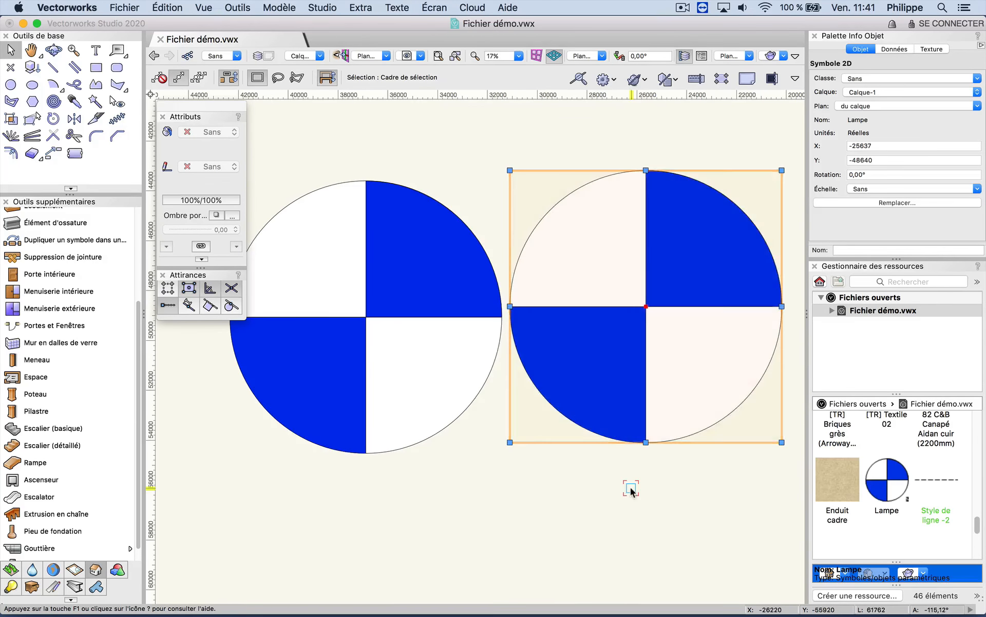
pyautogui.click(631, 488)
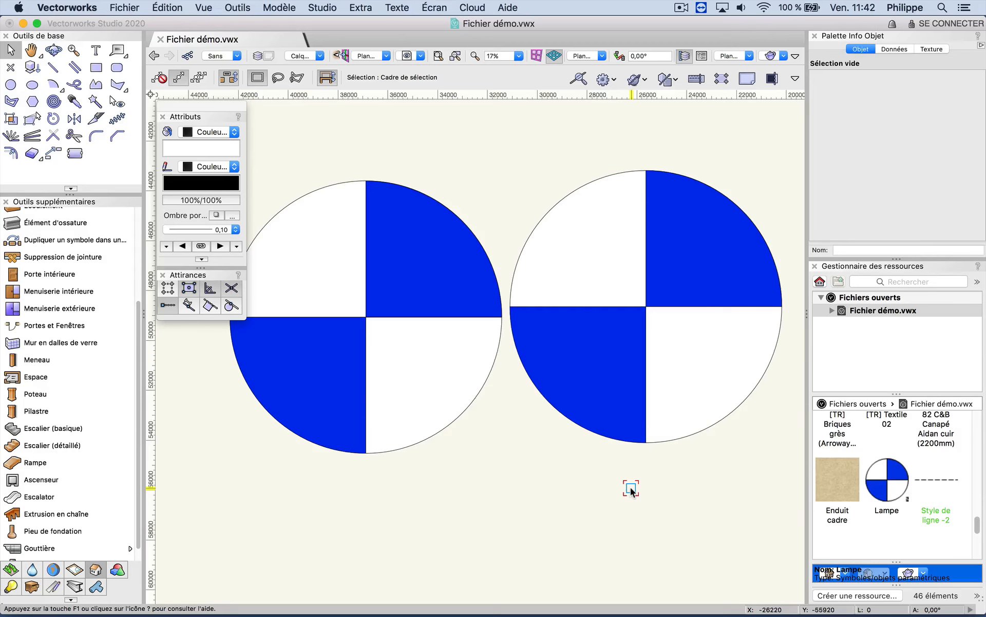
# Edit the Lampe symbol's 2D components, adding a circle of about 2420 mm radius at its centre, and exit the symbol.
pyautogui.rightClick(889, 476)
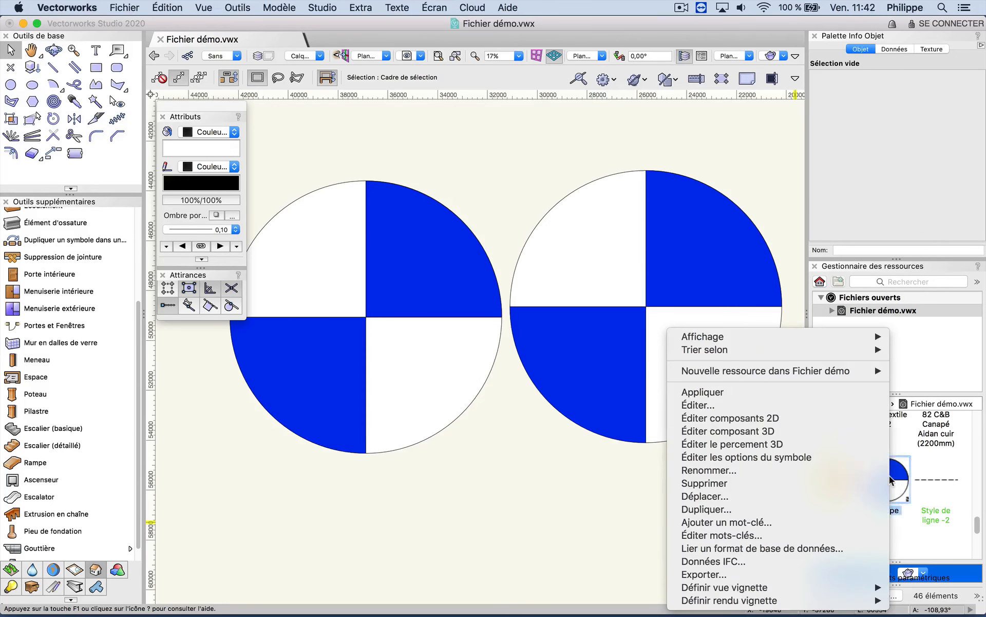
pyautogui.click(817, 417)
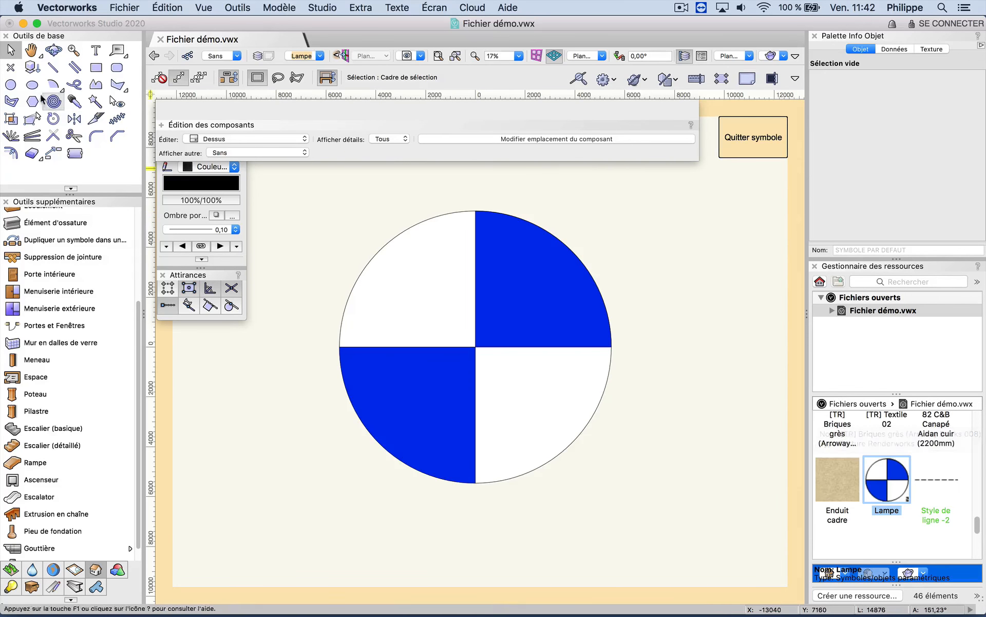
pyautogui.click(10, 88)
pyautogui.click(476, 346)
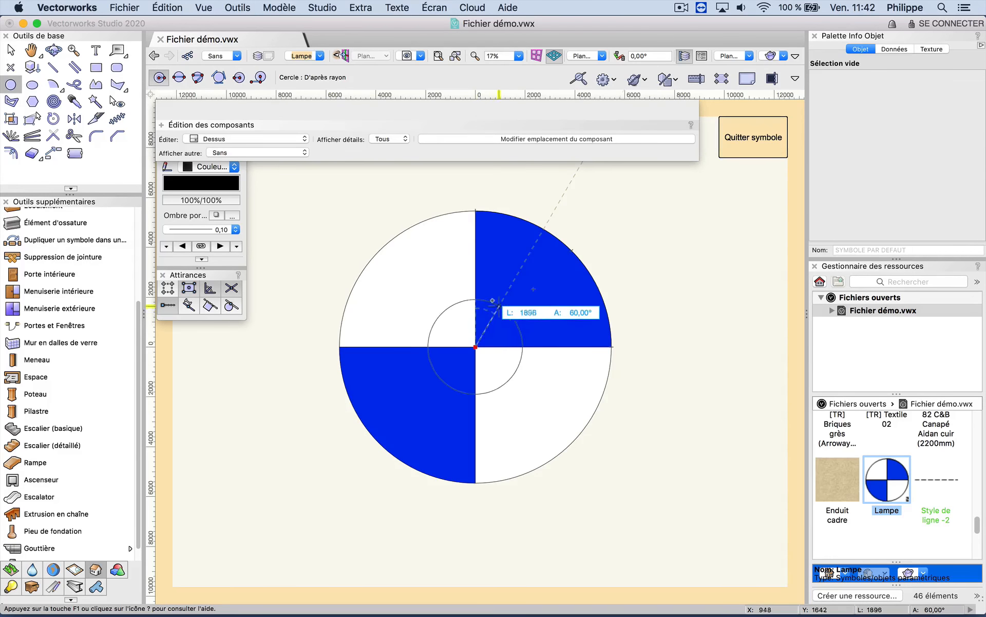
pyautogui.click(494, 289)
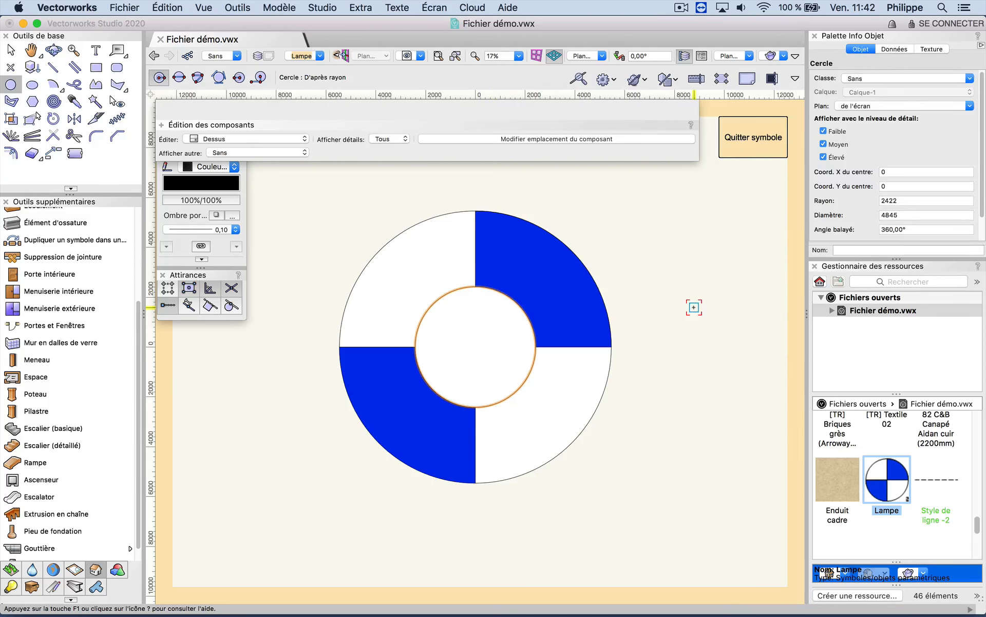
pyautogui.press('x')
pyautogui.press('x')
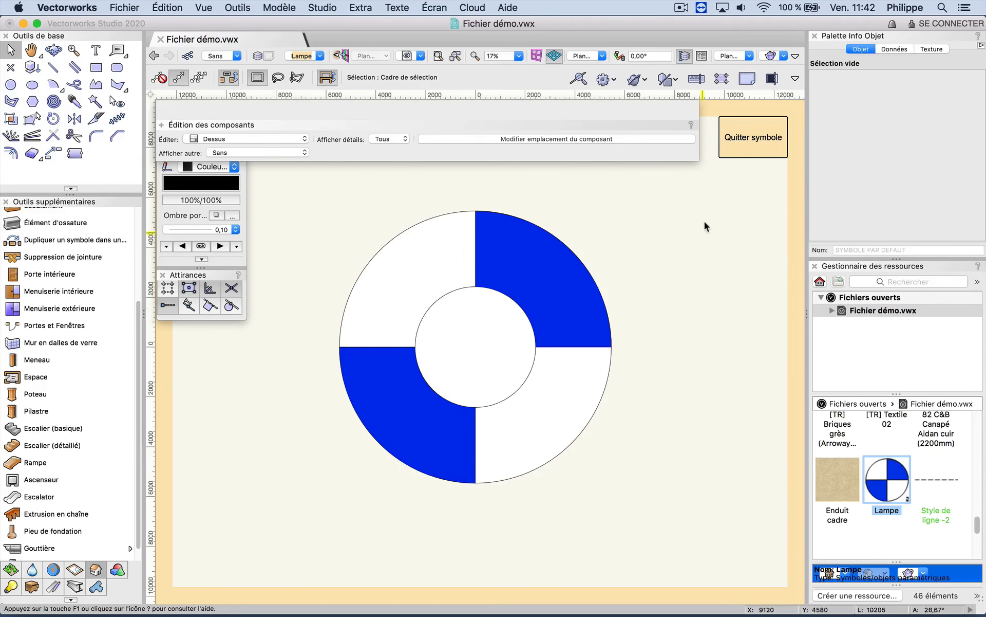
pyautogui.click(735, 139)
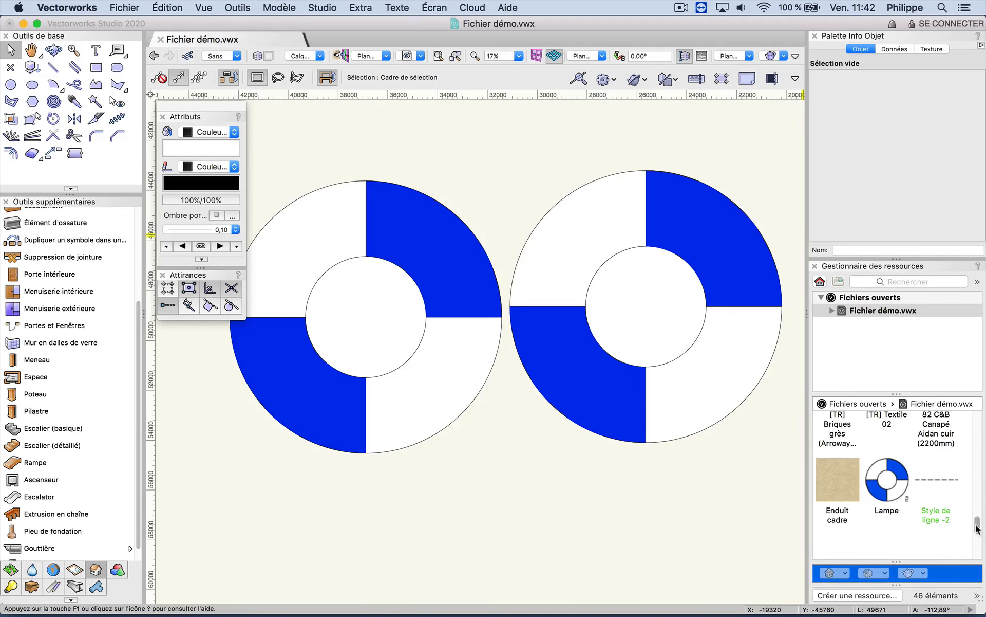
# Edit the [DE] Automne gradient so that its colour stop at position 0,32 is cyan.
pyautogui.moveTo(978, 525); pyautogui.dragTo(978, 421)
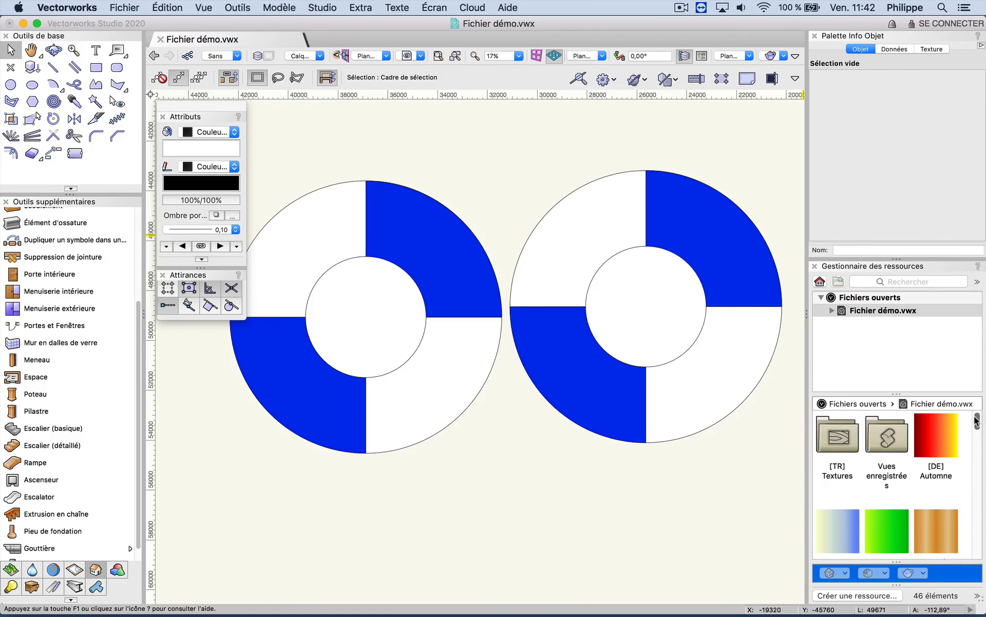
pyautogui.rightClick(935, 433)
pyautogui.click(886, 508)
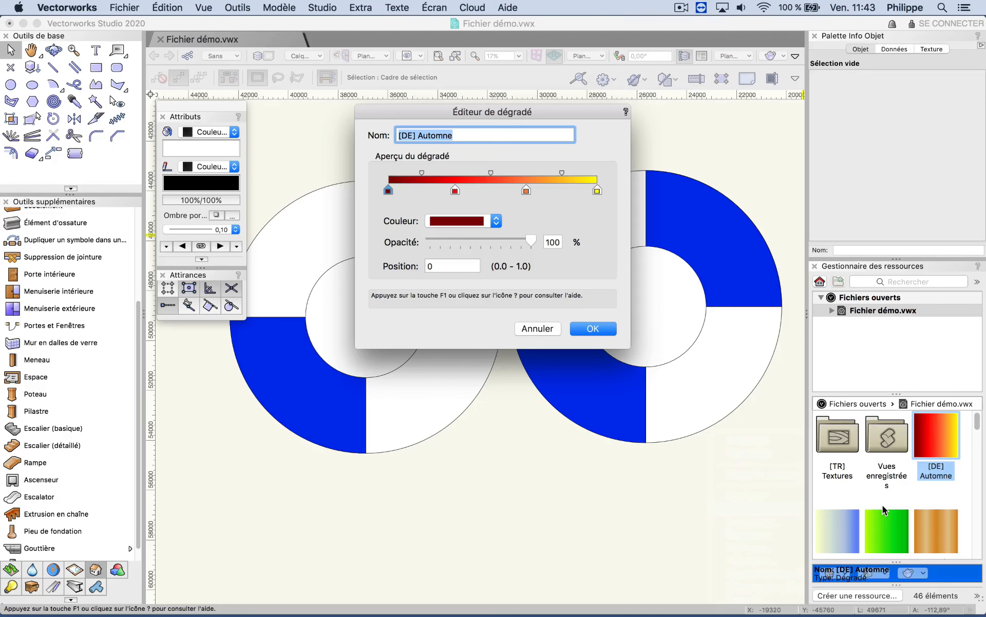
pyautogui.click(455, 190)
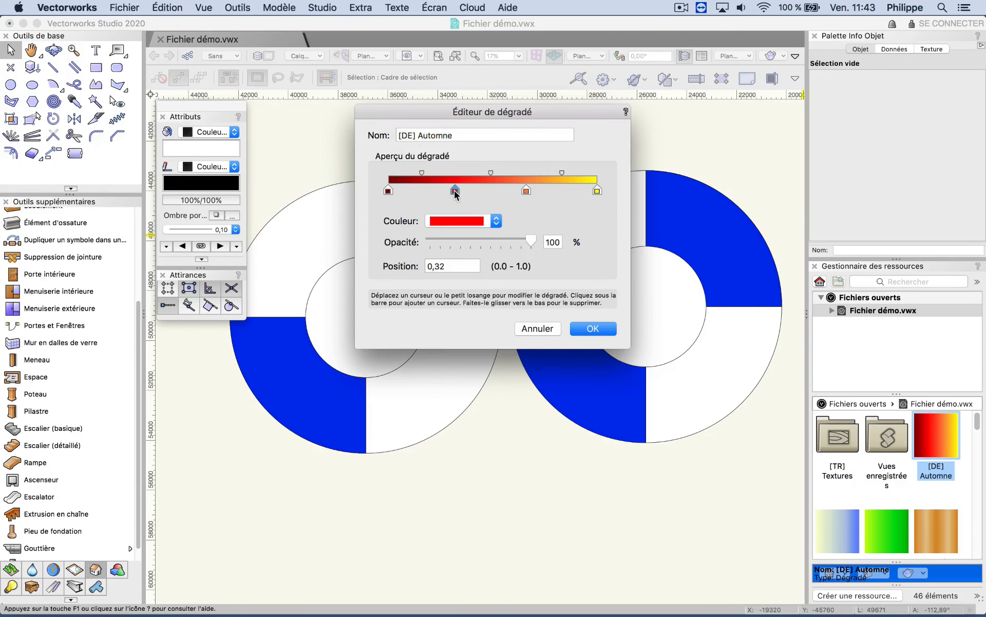
pyautogui.click(458, 224)
pyautogui.click(467, 302)
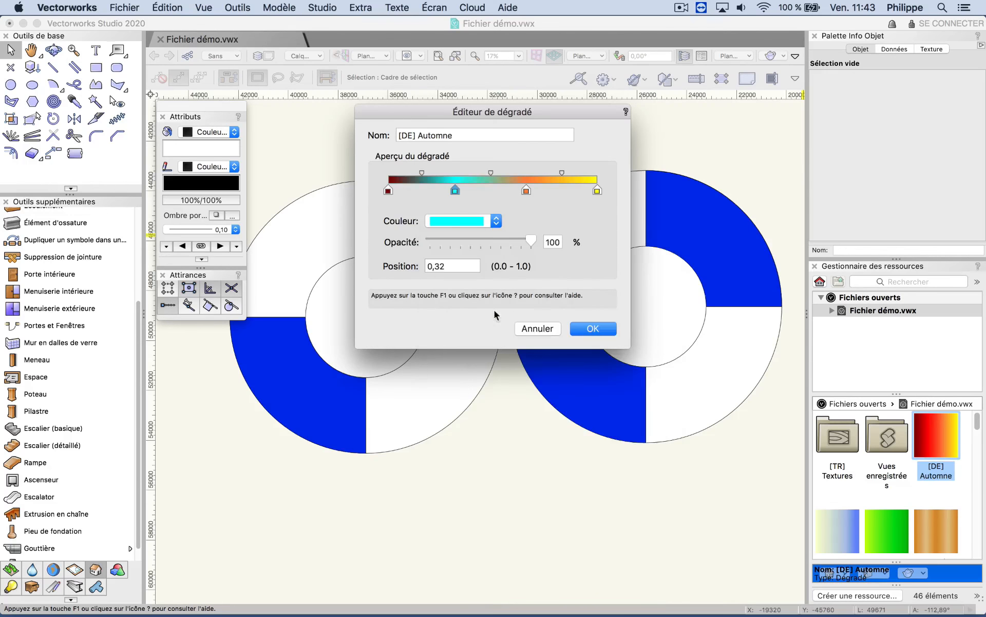
pyautogui.click(585, 328)
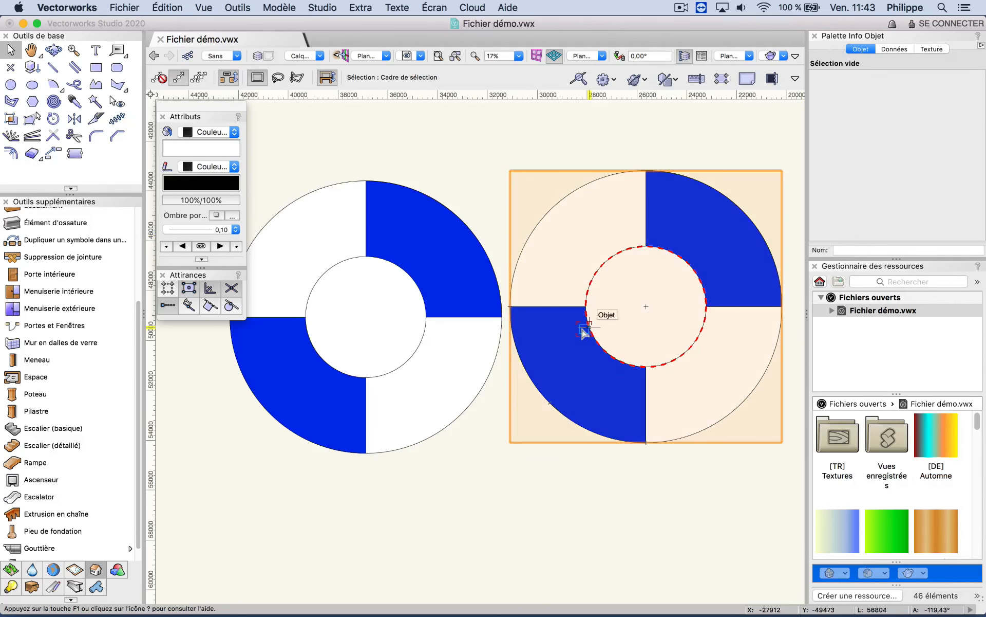